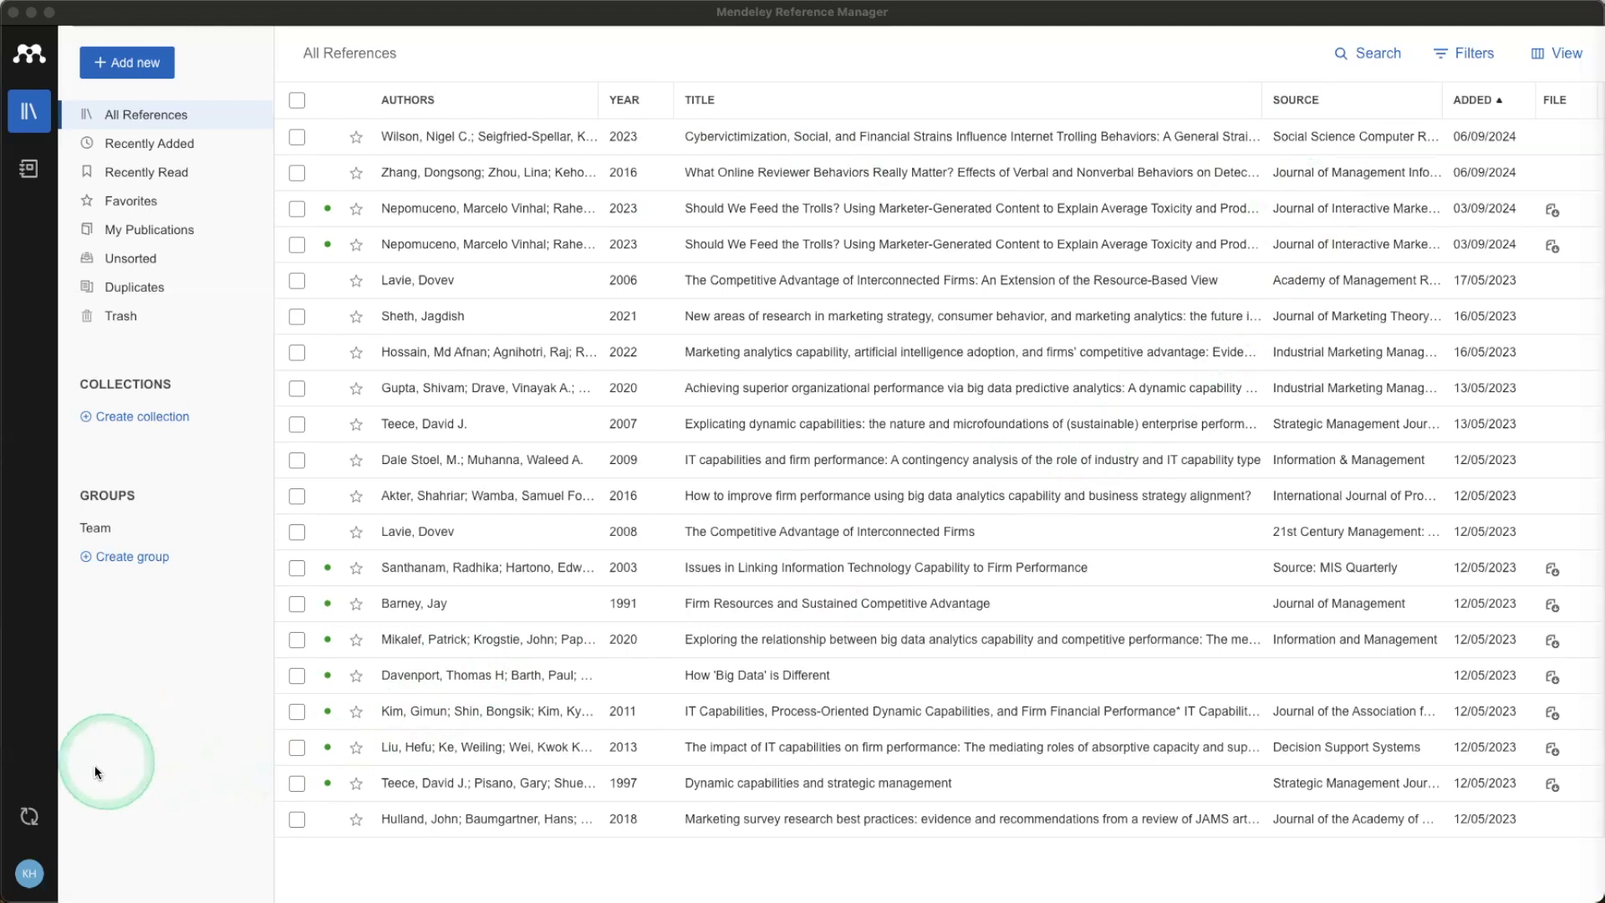
Sync the library and import the "Formalizing SDL AMS Review 2021" article PDF from the Downloads folder.
left_click(29, 816)
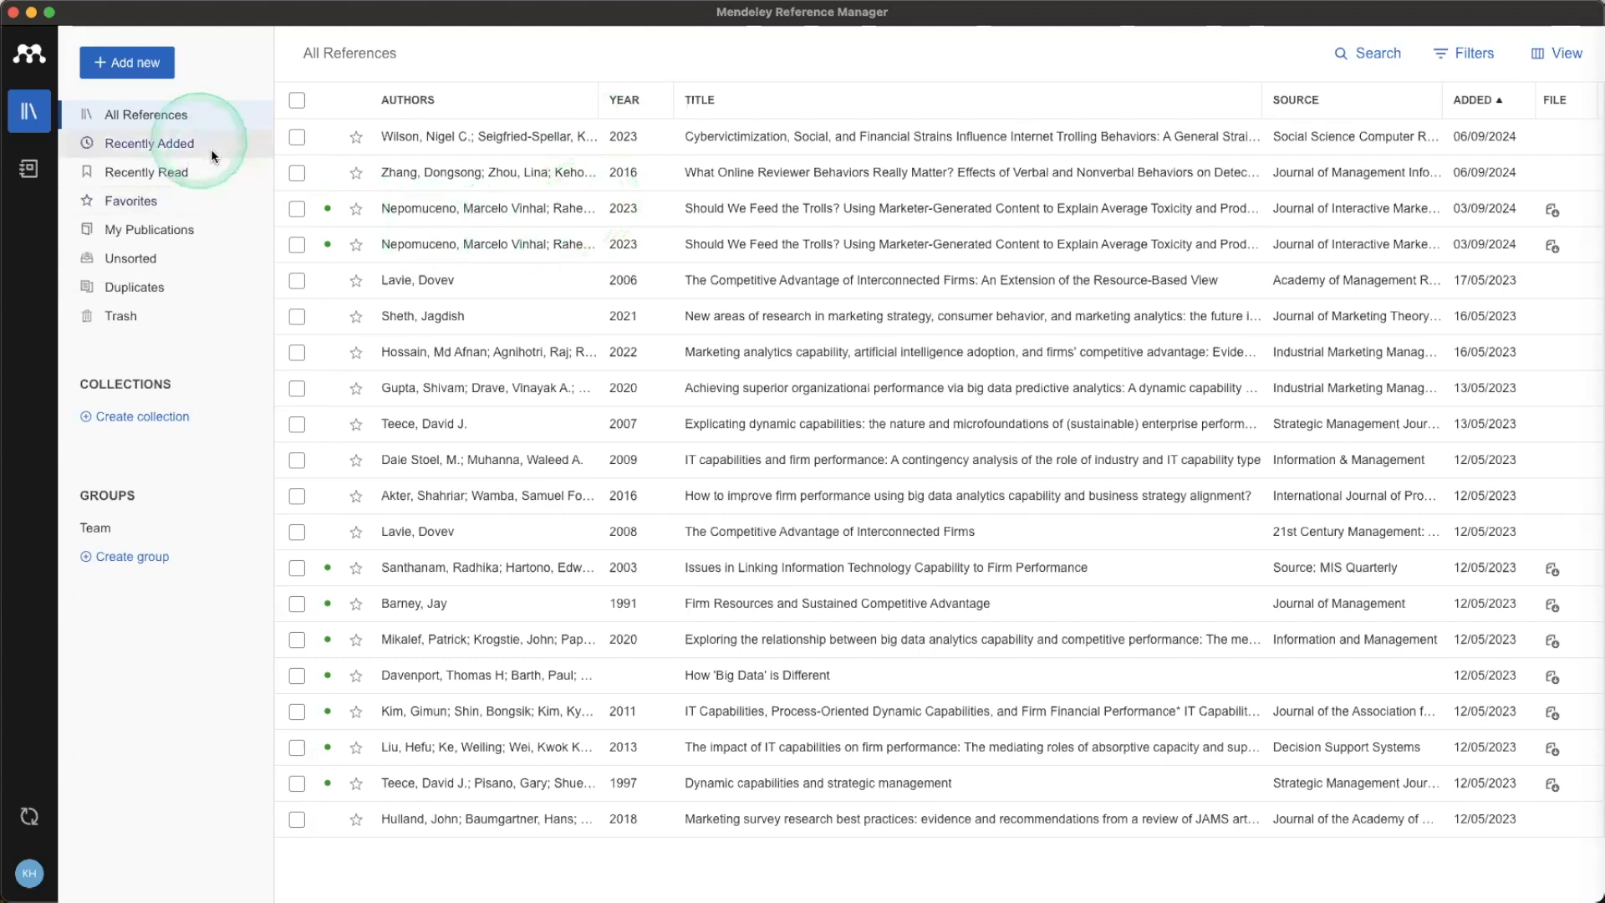
left_click(143, 67)
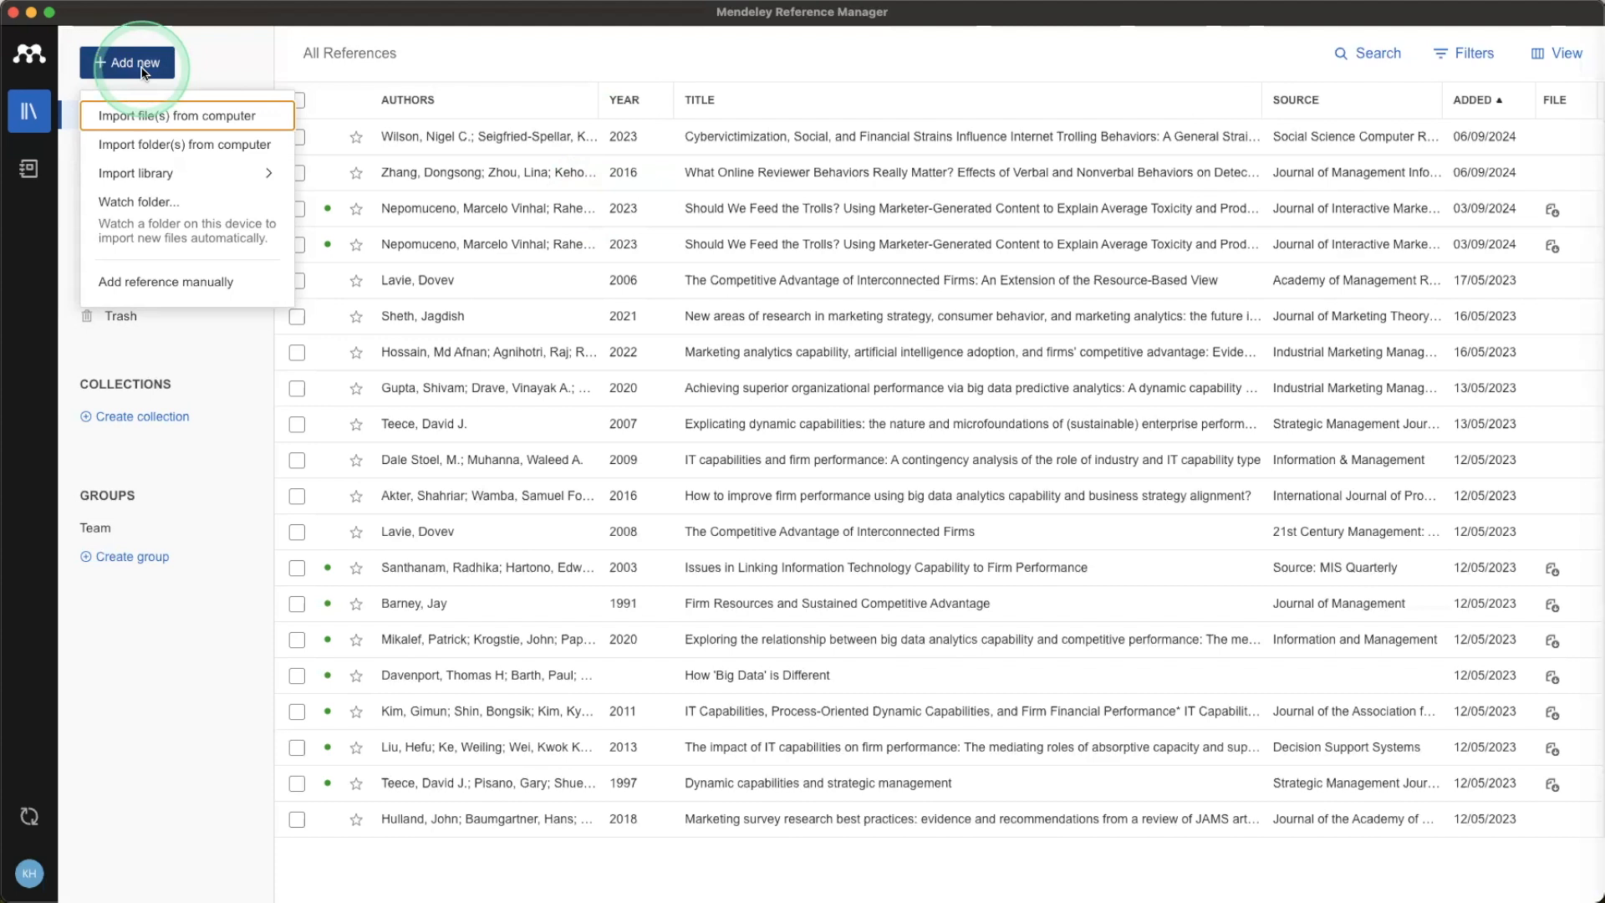
left_click(138, 117)
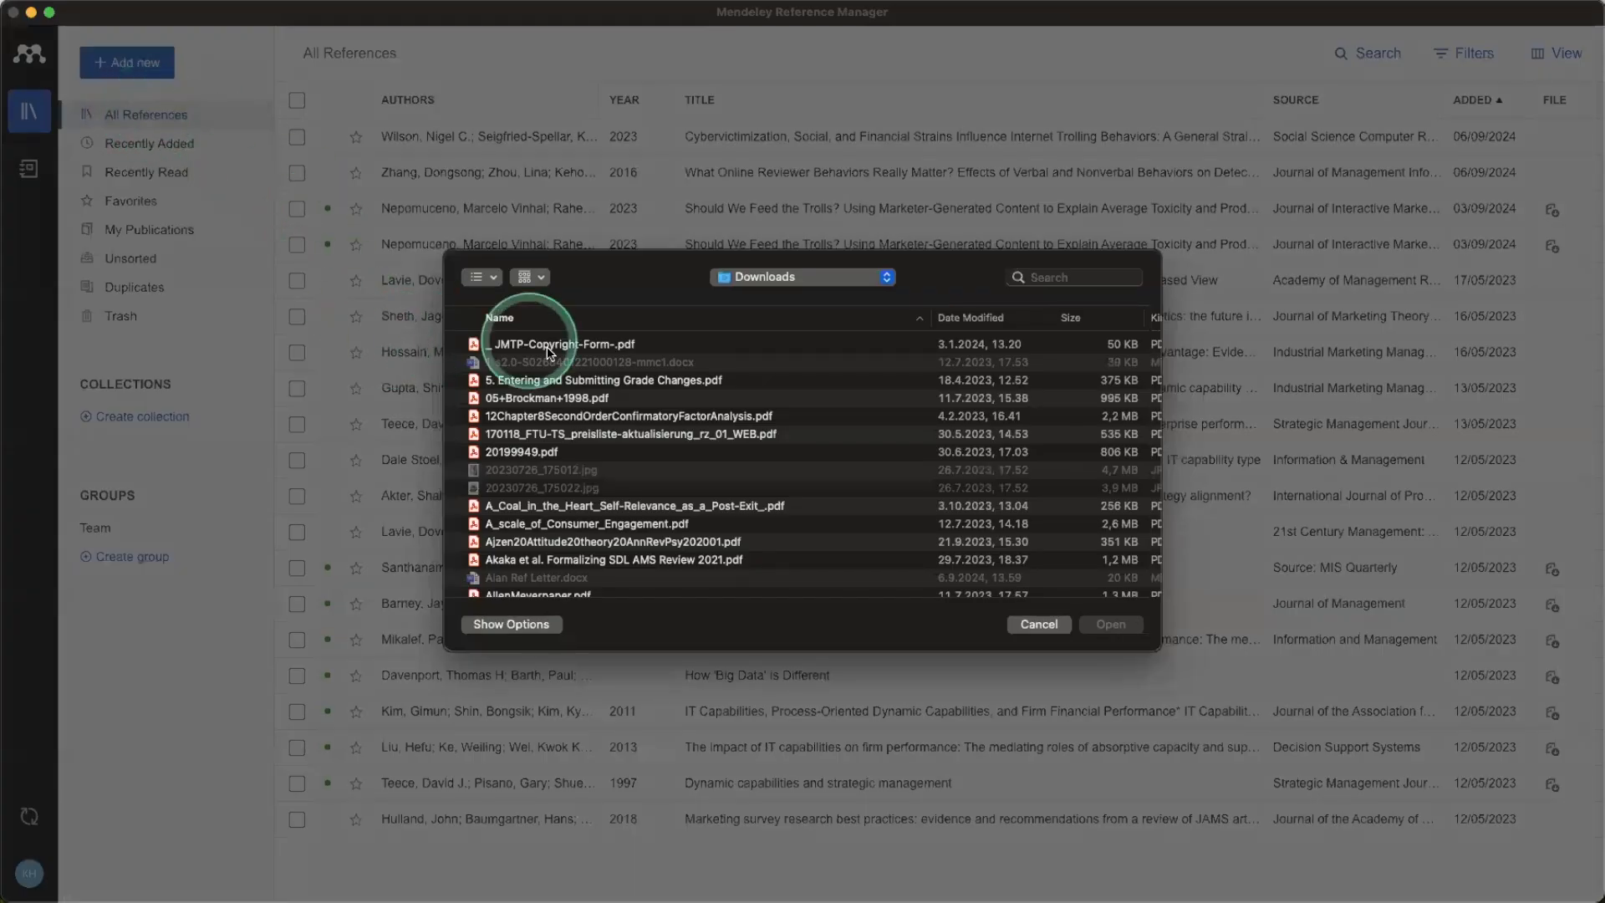
left_click(561, 560)
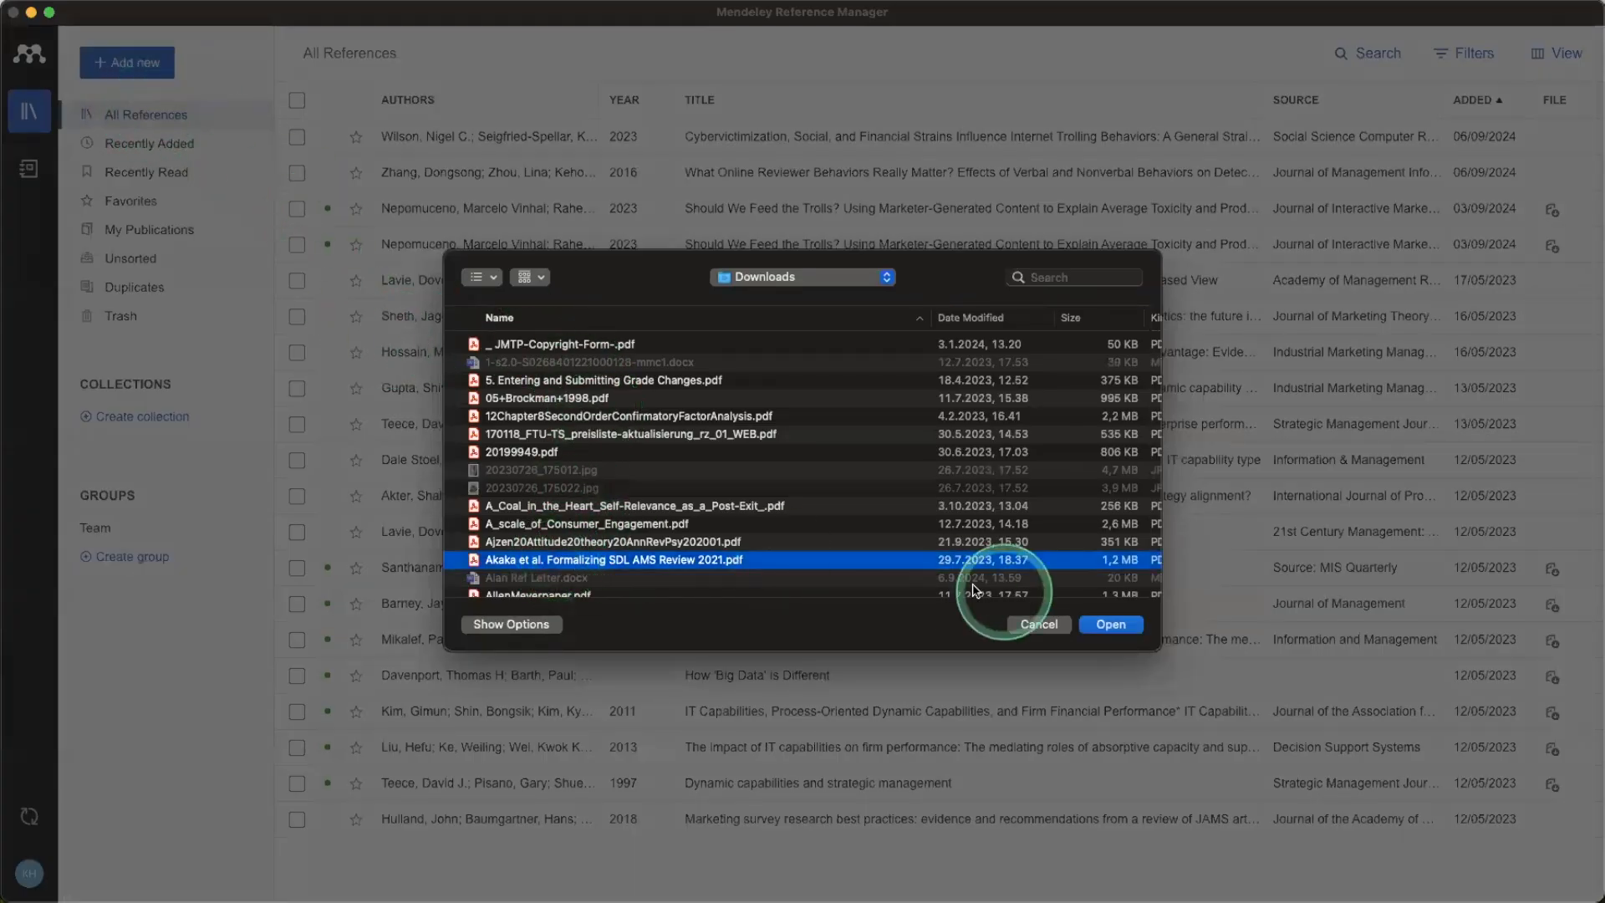
left_click(1102, 624)
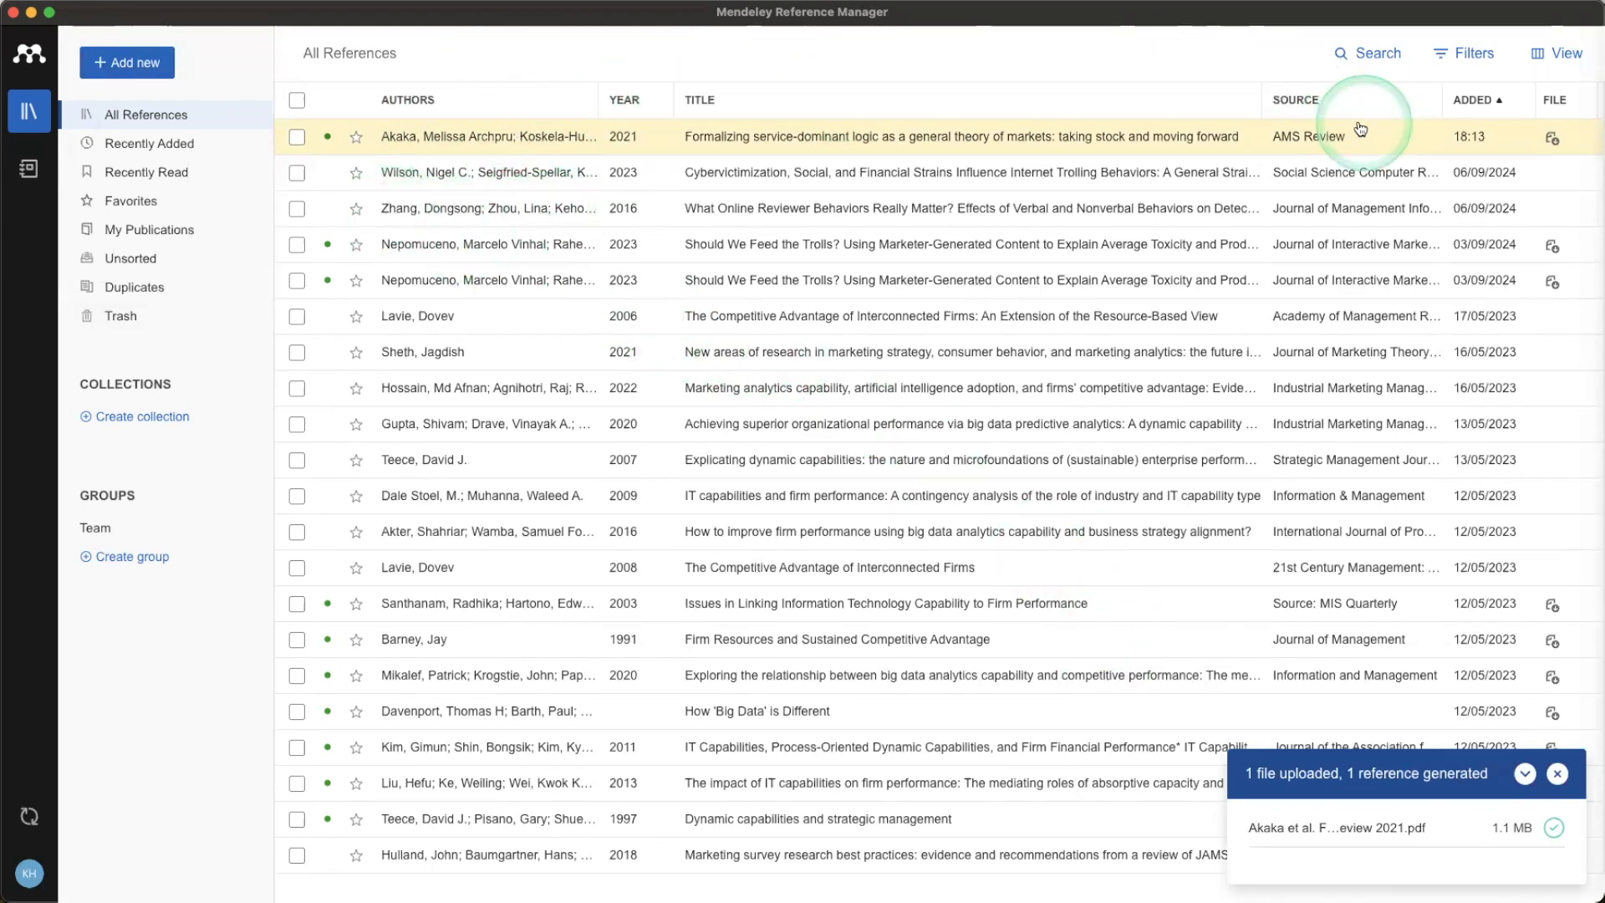
Check the bibliographic details of the newly imported service-dominant logic article, and close them.
left_click(987, 138)
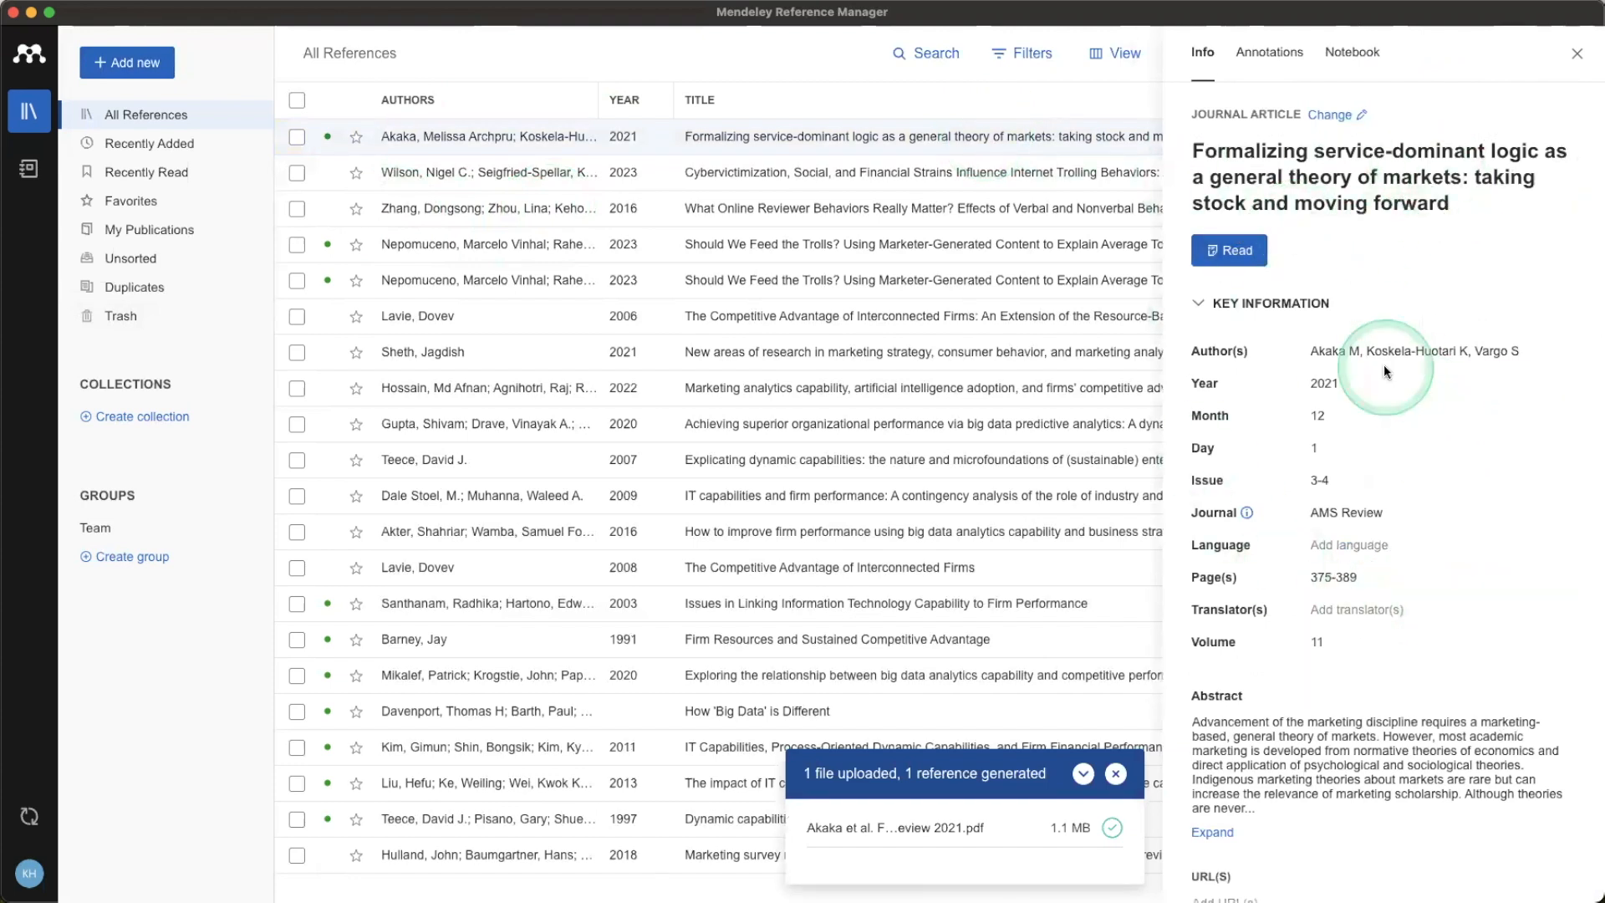
left_click(1576, 55)
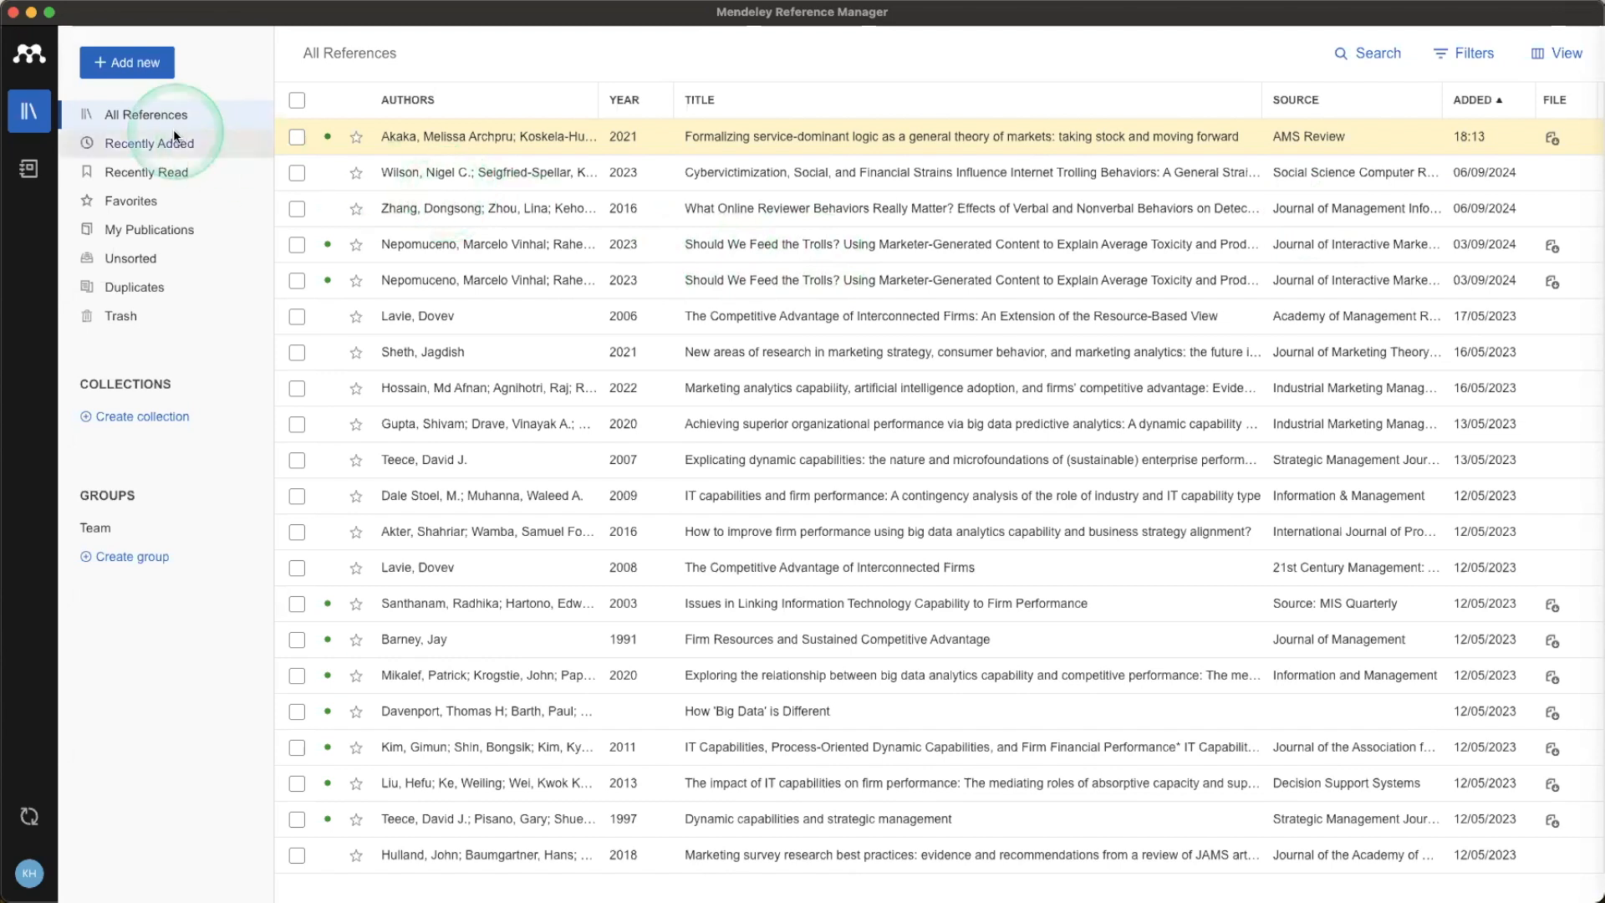
left_click(134, 69)
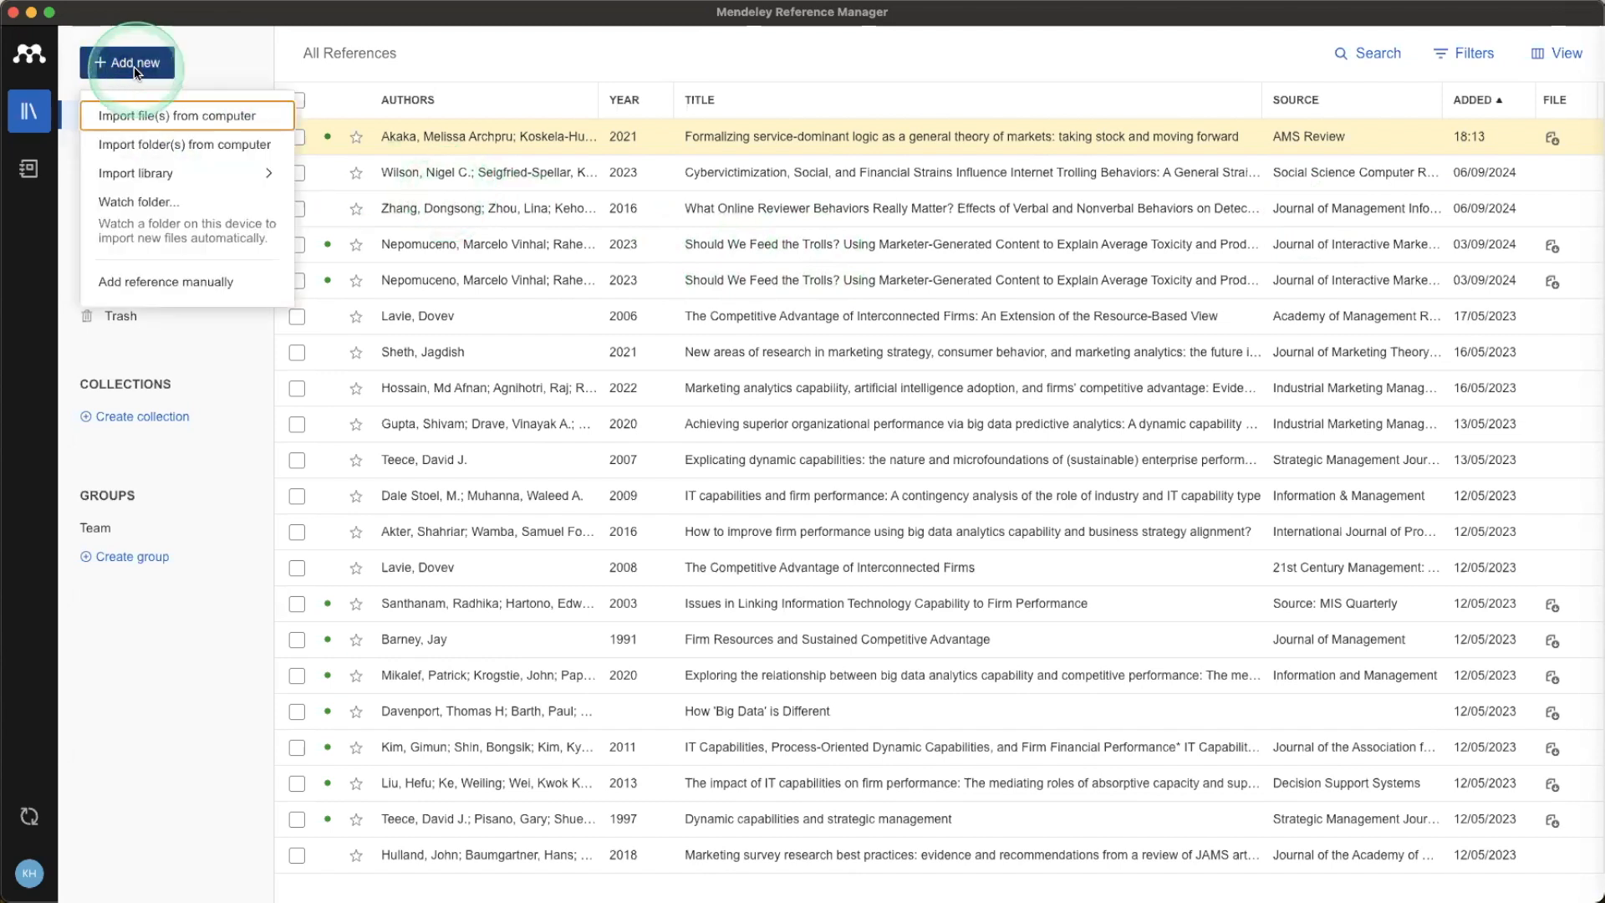
left_click(140, 281)
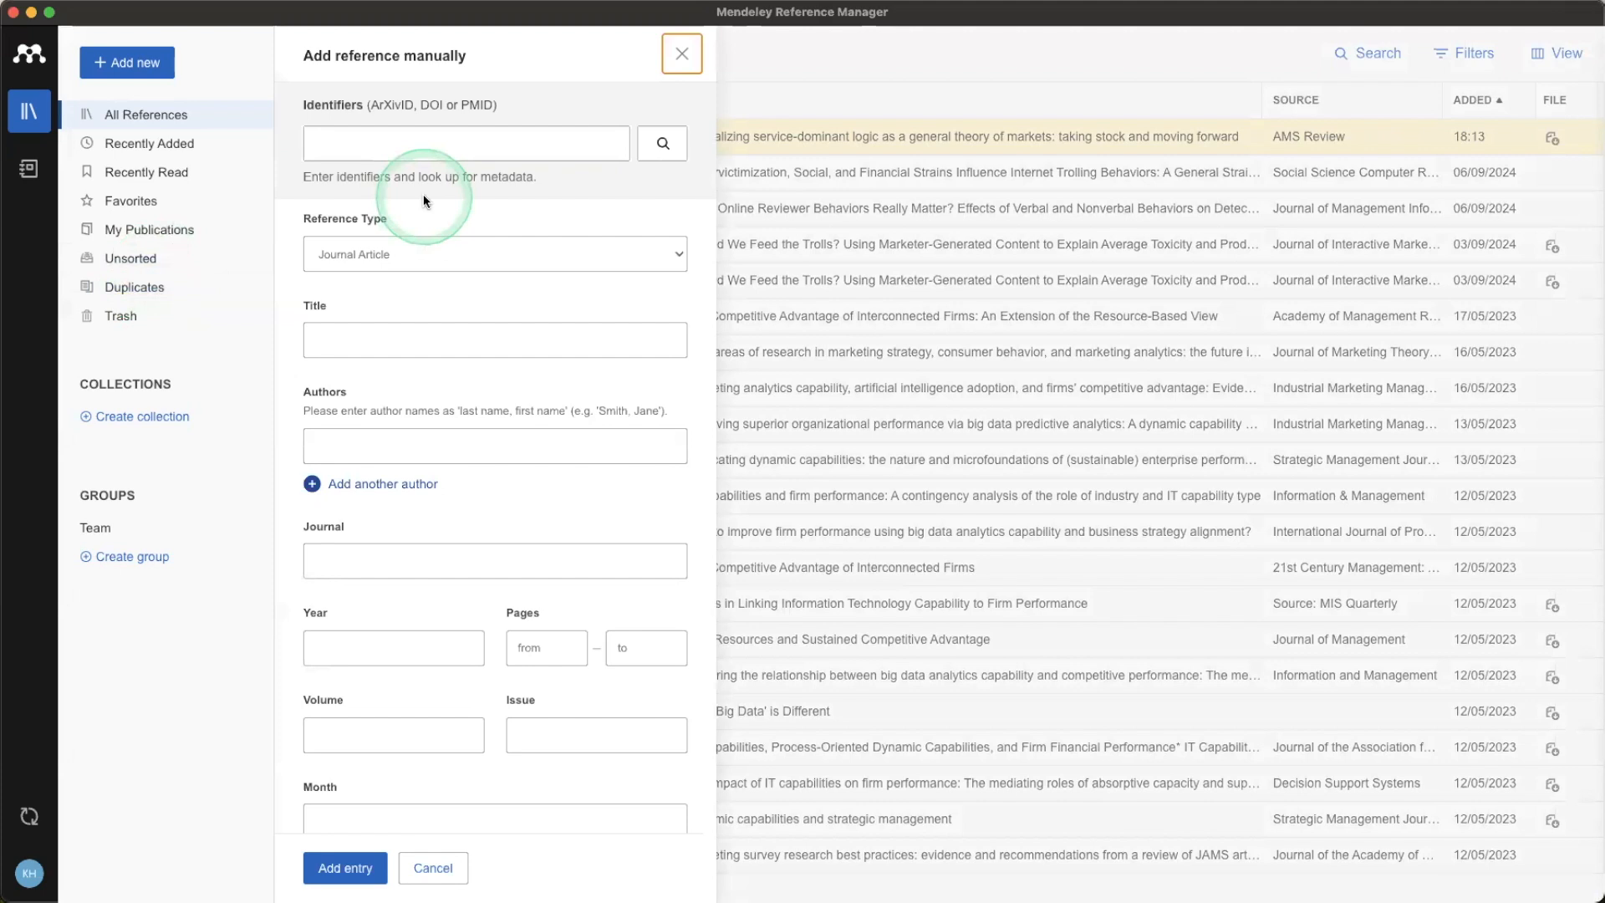
left_click(414, 137)
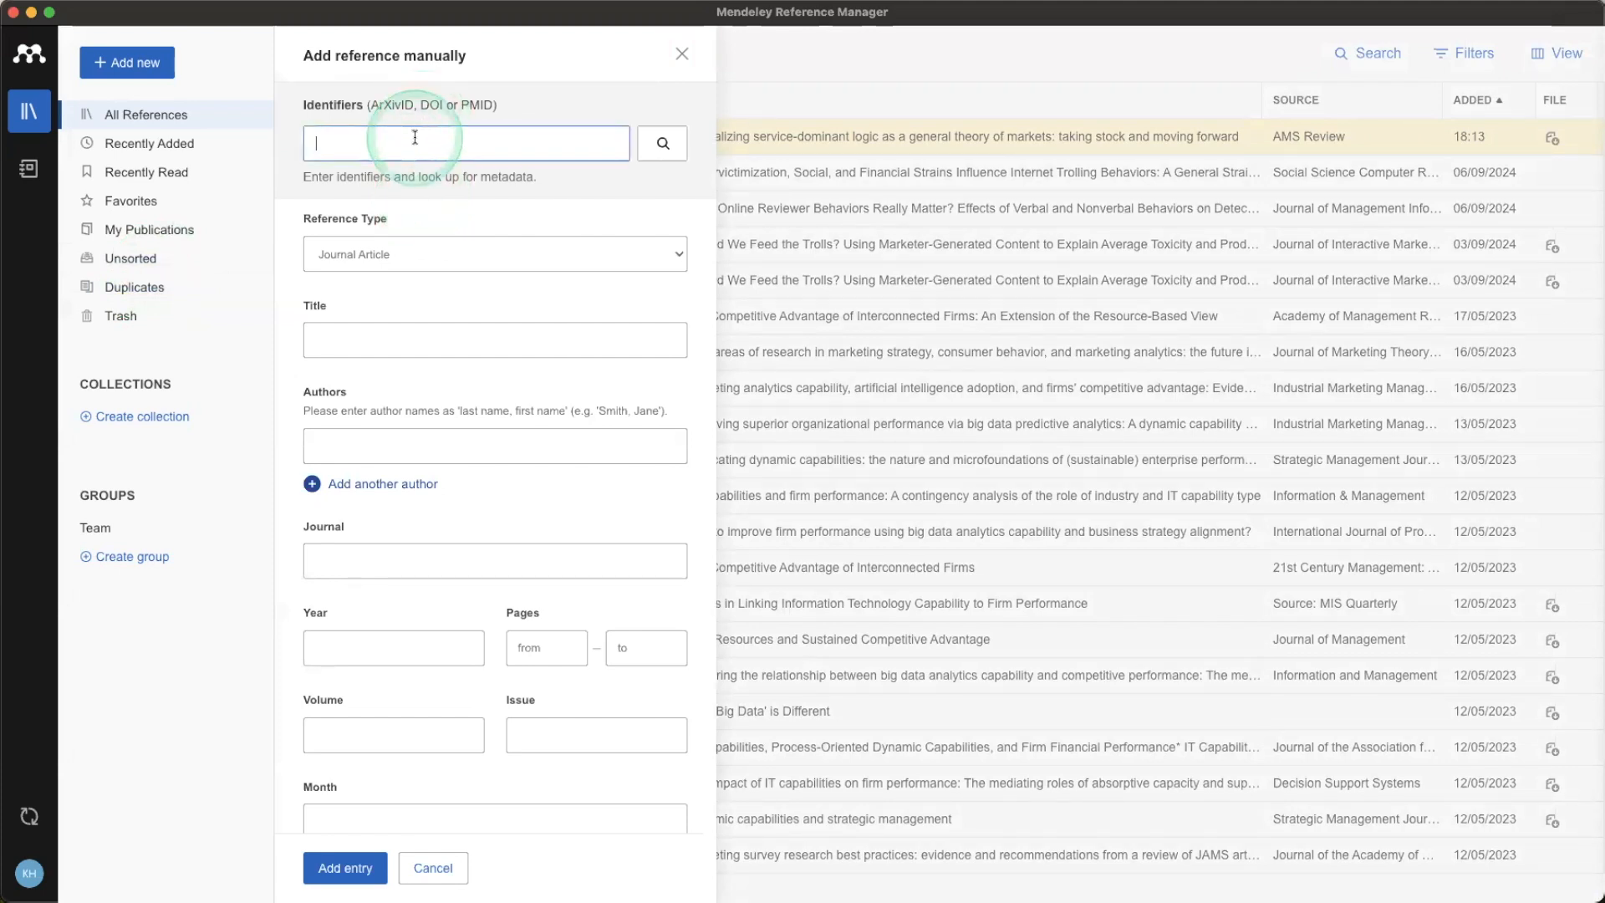
key("super+v")
left_click(661, 143)
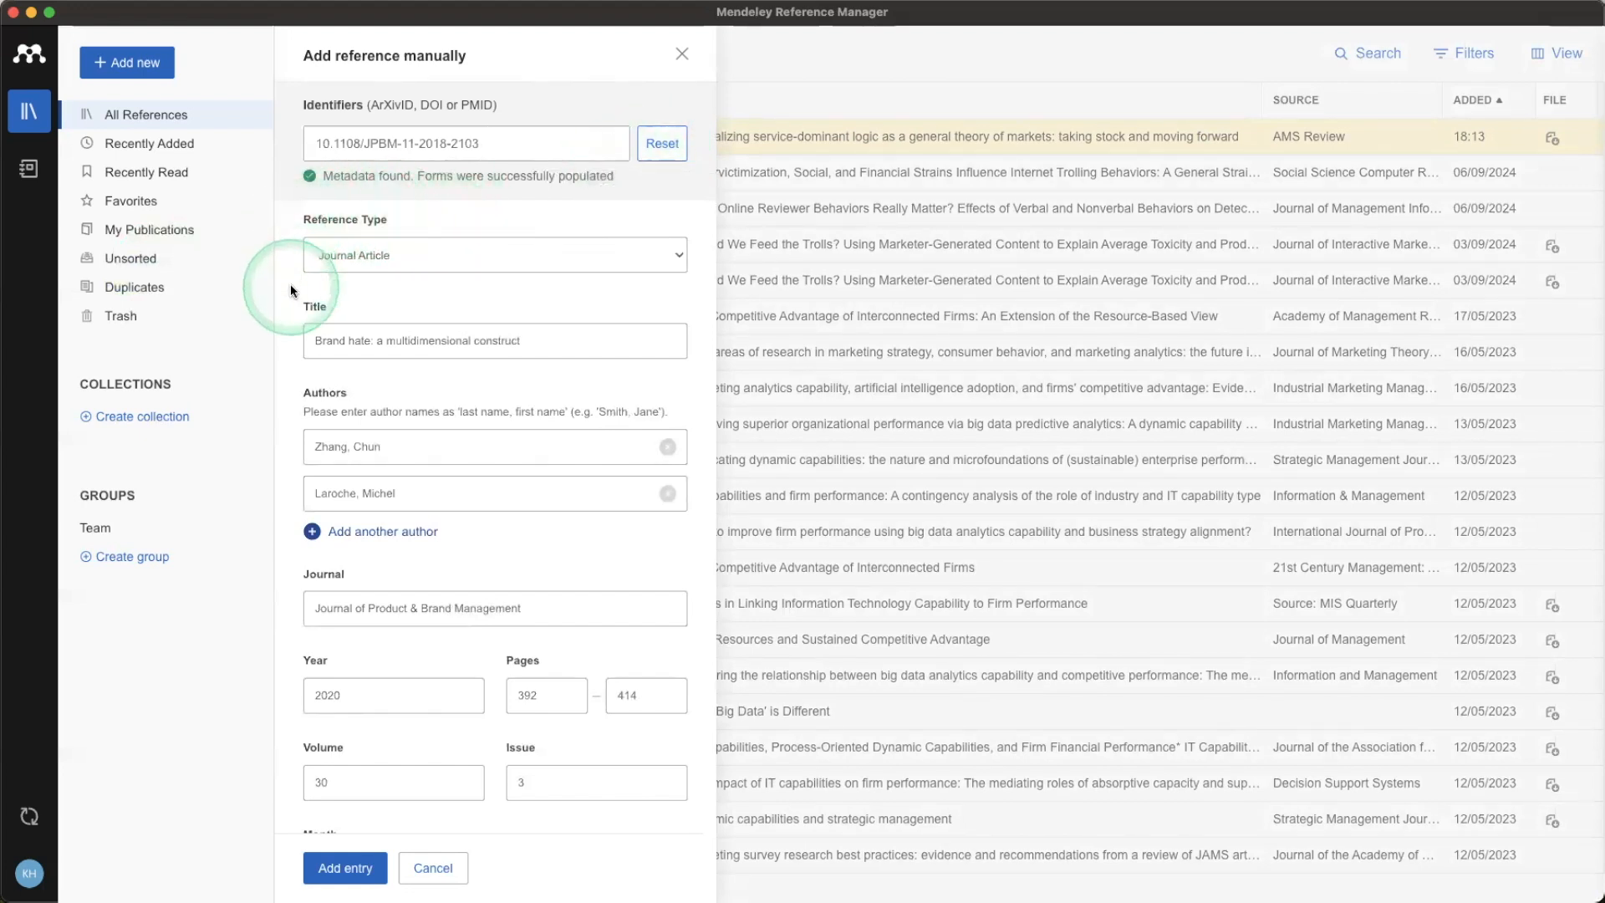
Review the populated fields and available reference types, keep Journal Article, and add the entry to the library.
scroll(289, 379, "down", 3)
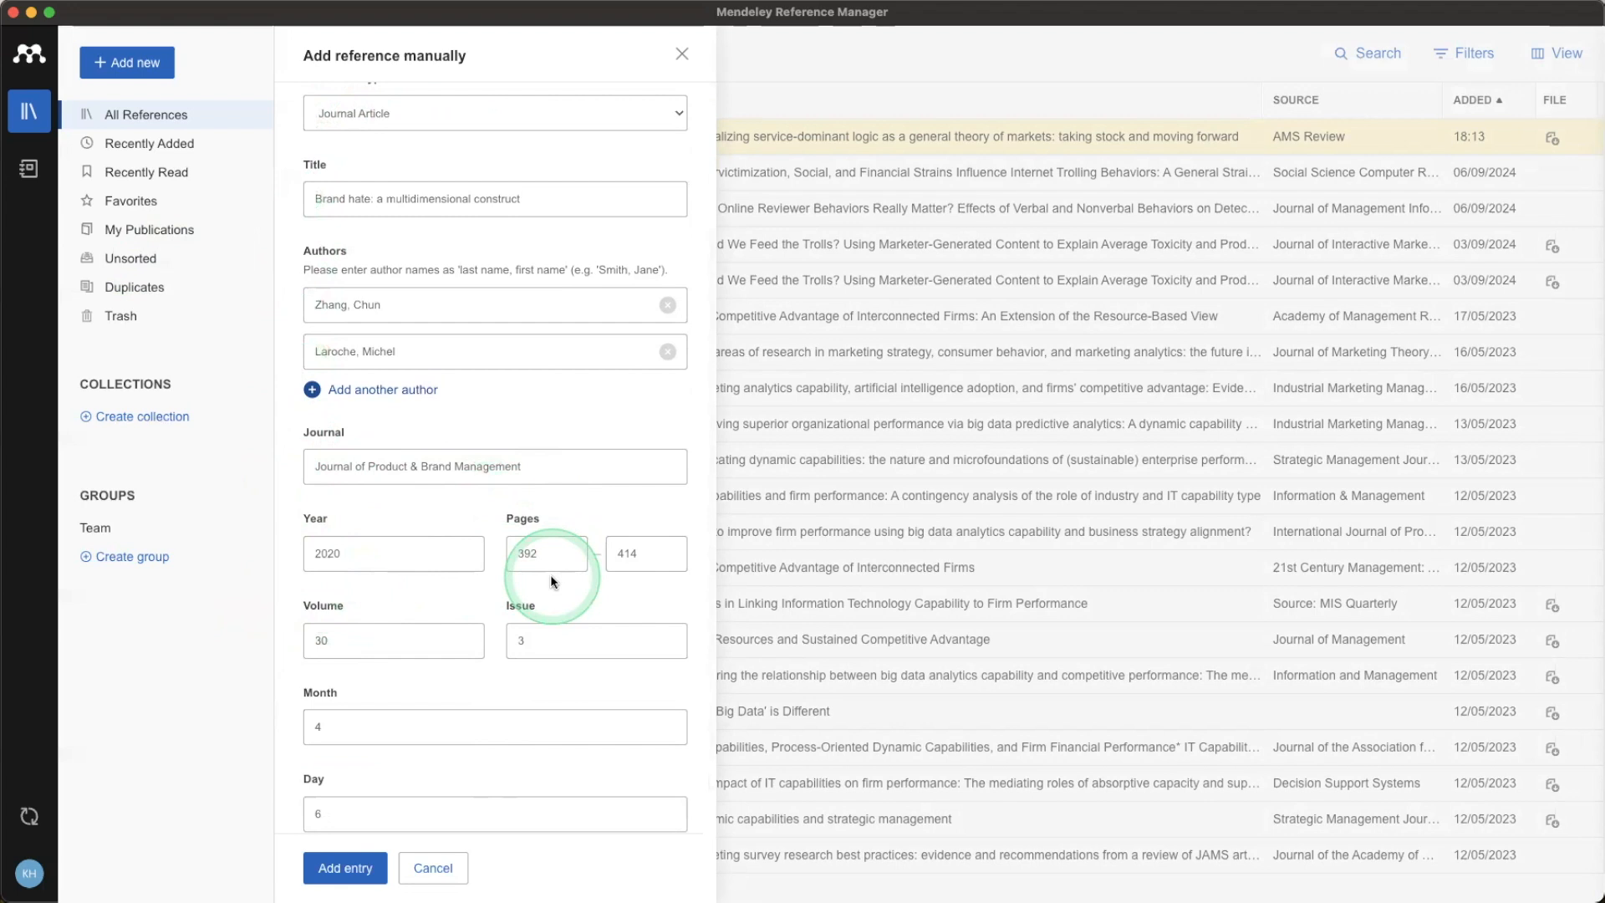
left_click(513, 472)
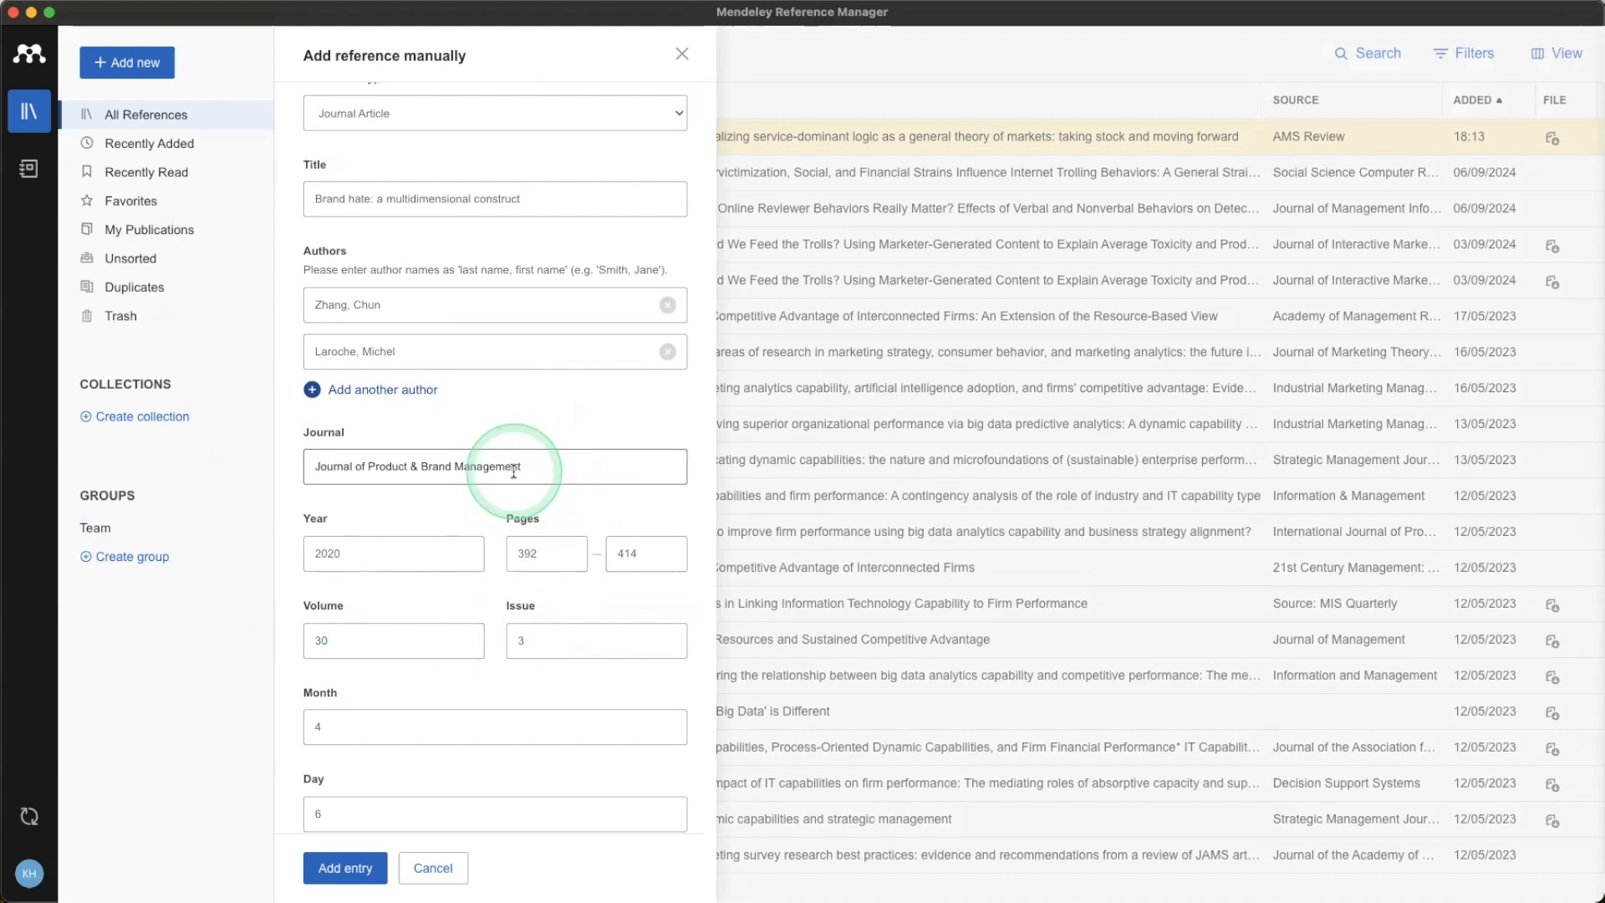
scroll(514, 472, "up", 3)
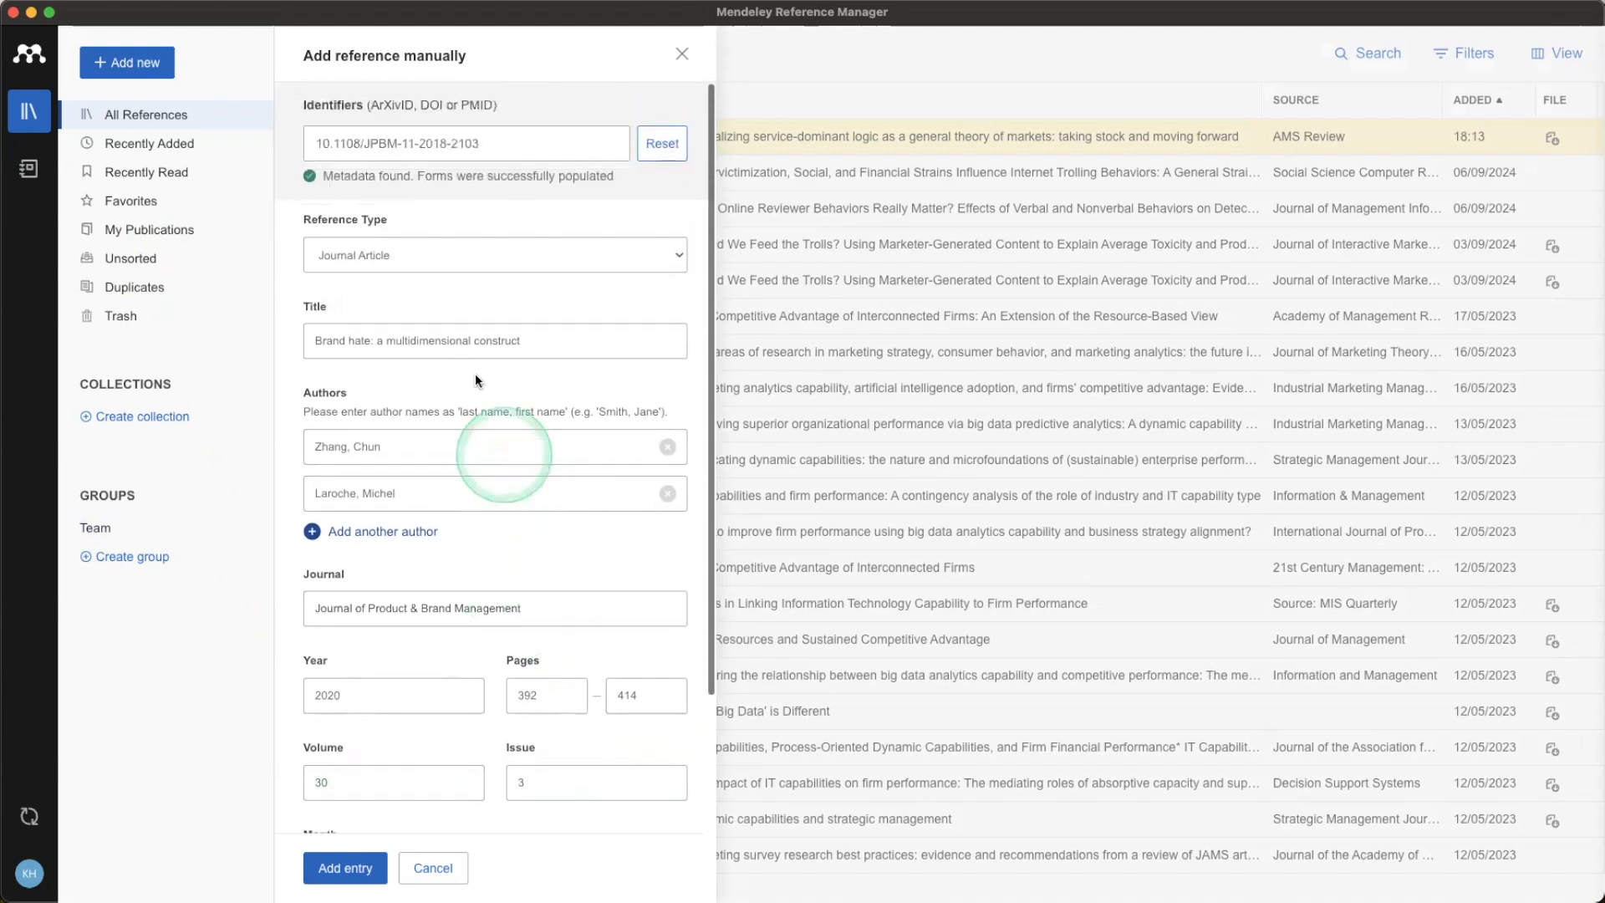
left_click(473, 262)
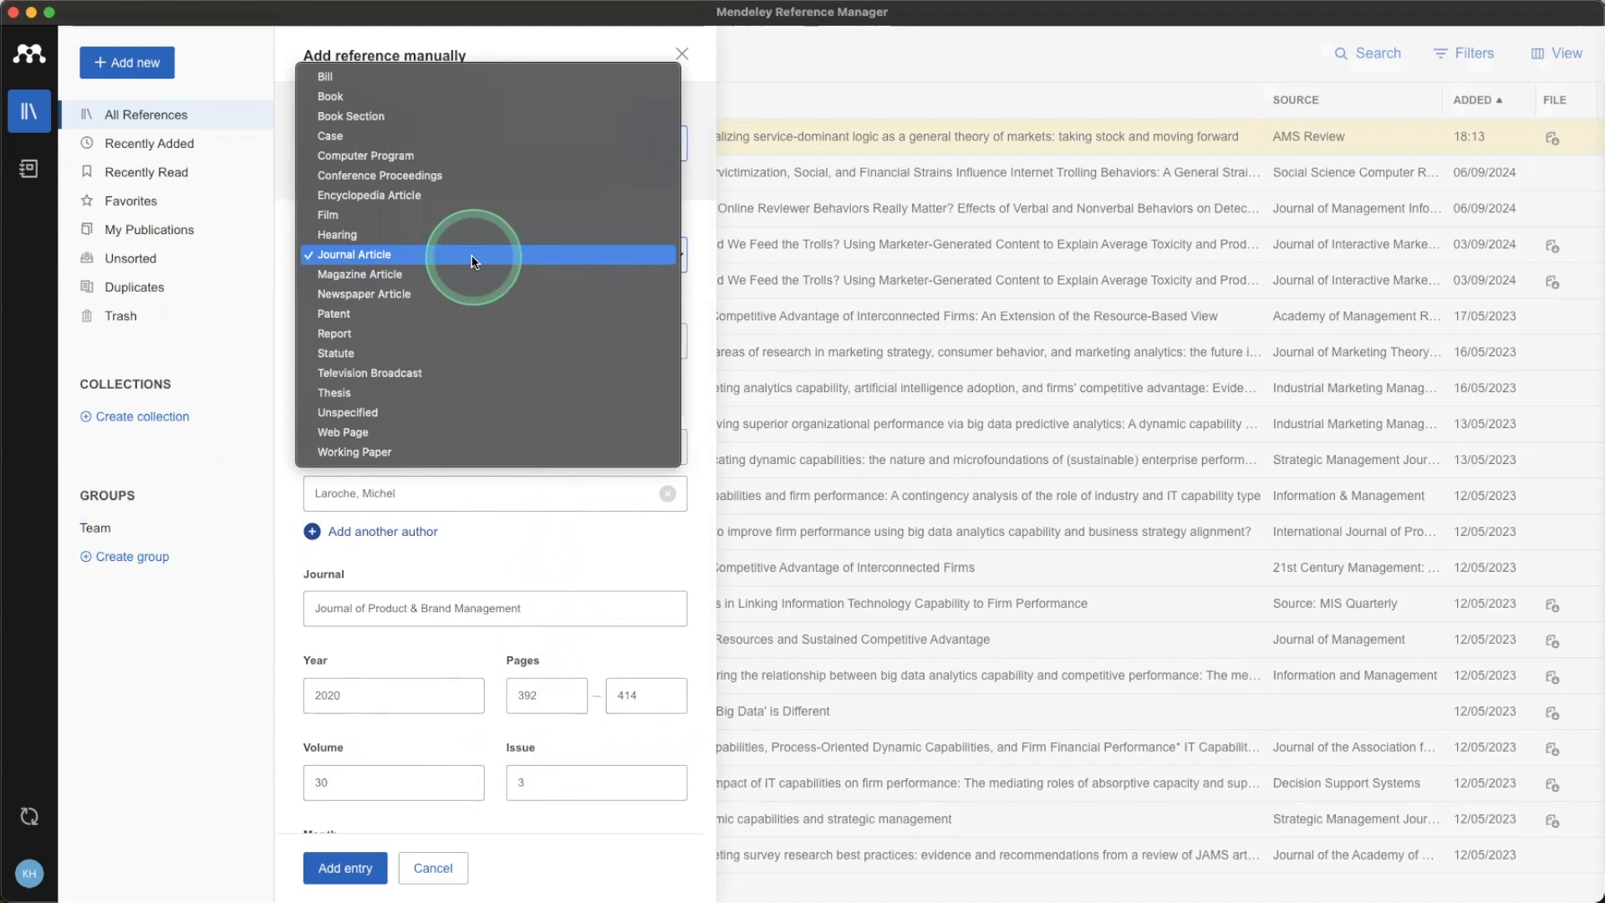
left_click(274, 521)
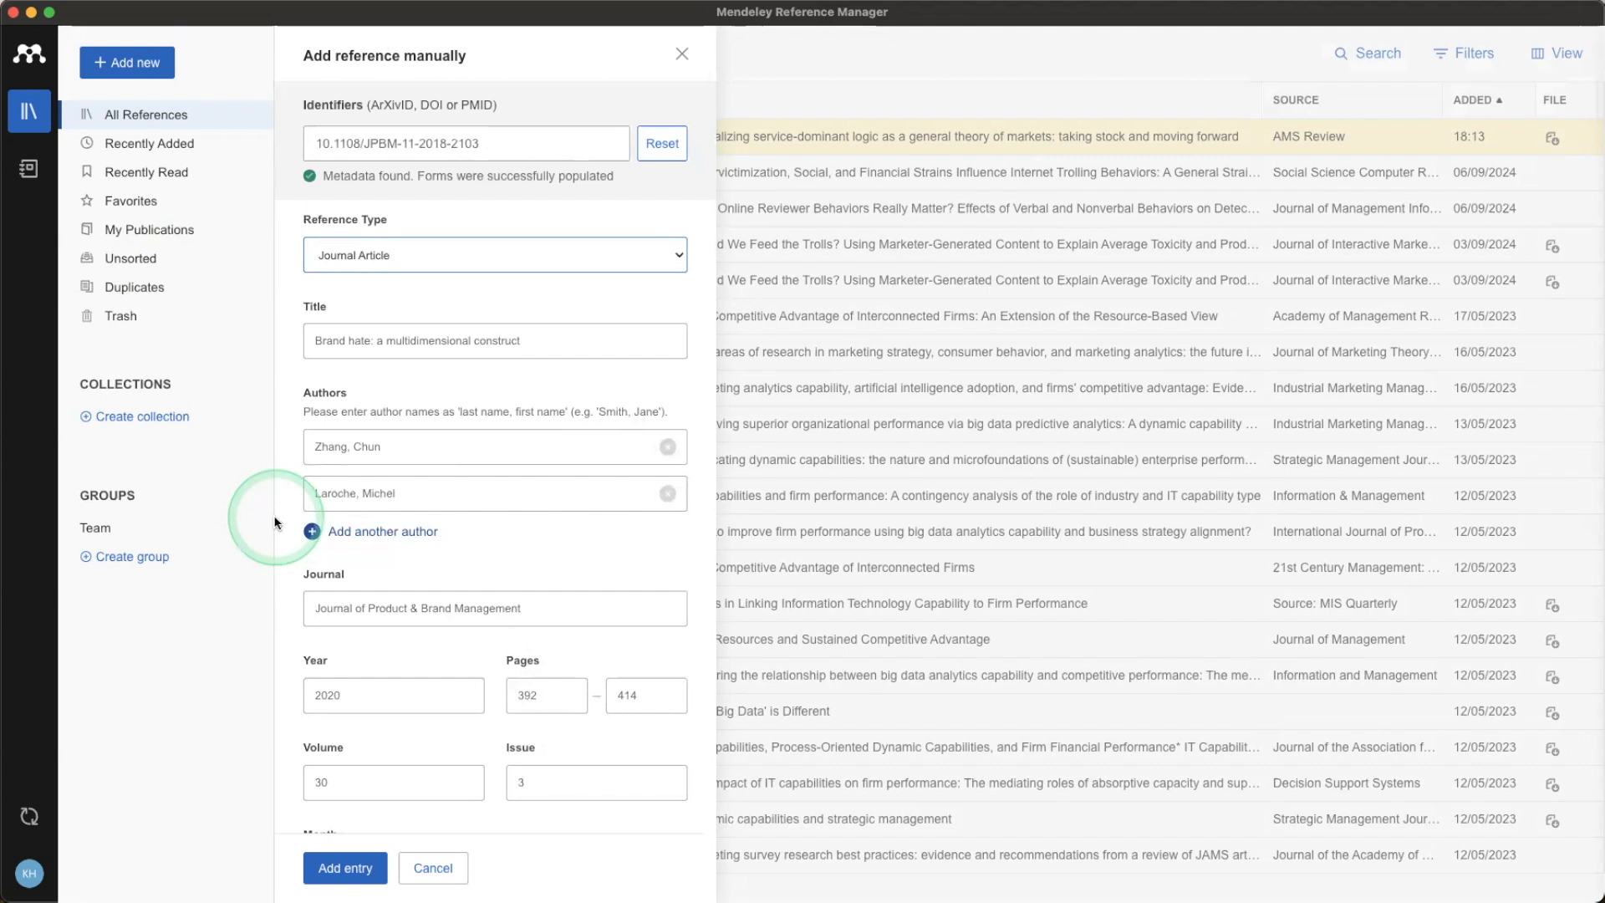
left_click(334, 866)
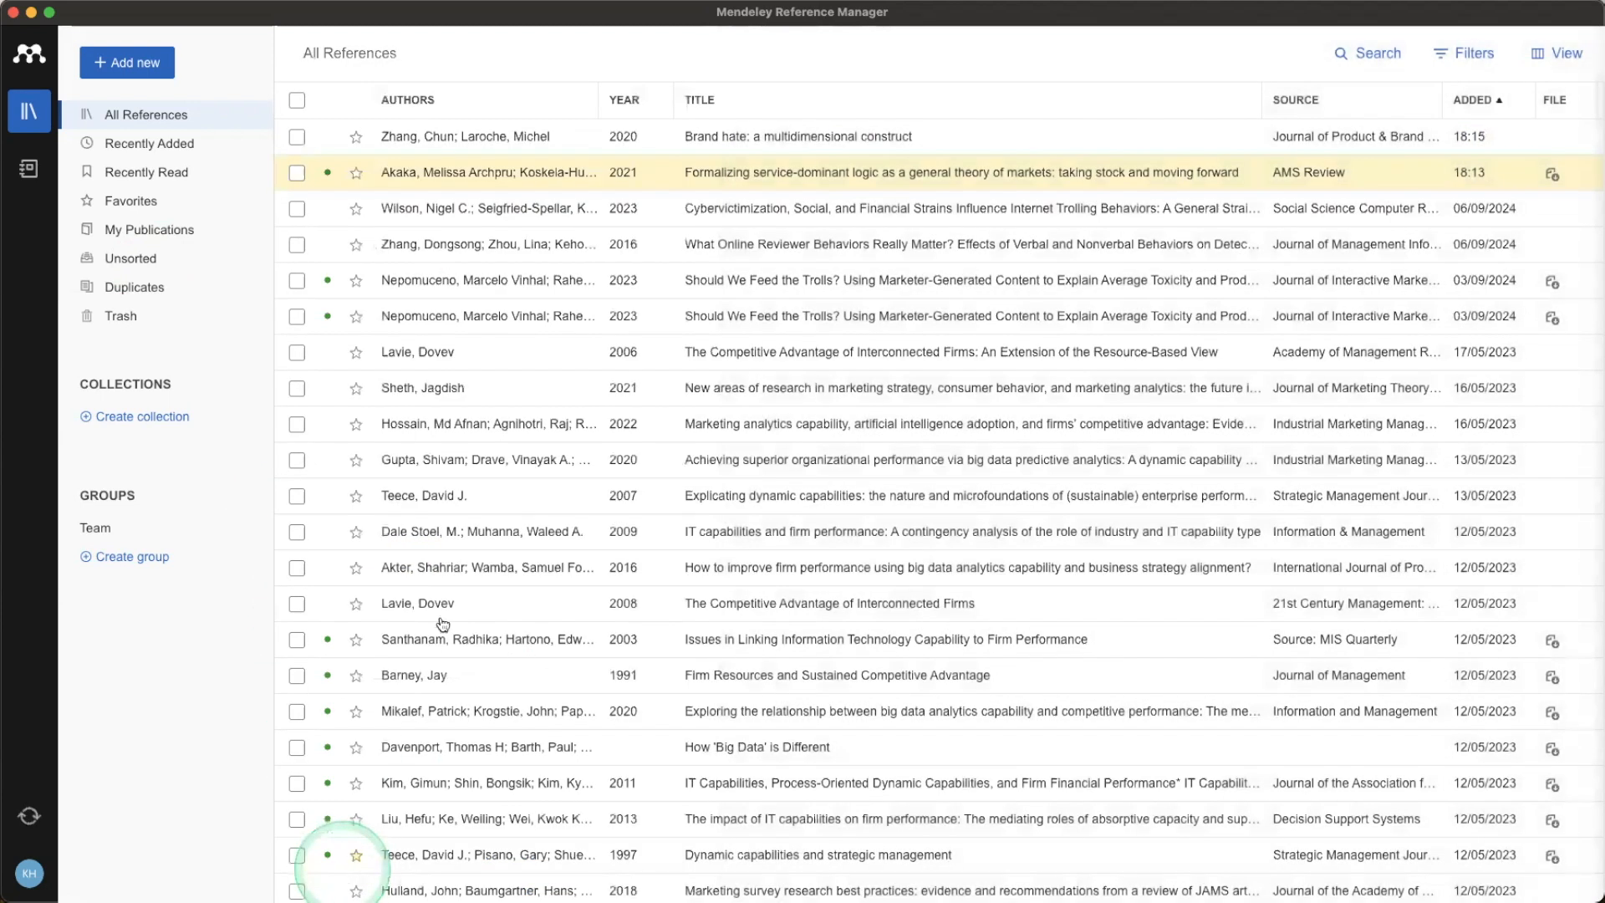
Examine the key information, abstract, URL and file fields of the "Brand hate: a multidimensional construct" reference, and close its details.
left_click(876, 138)
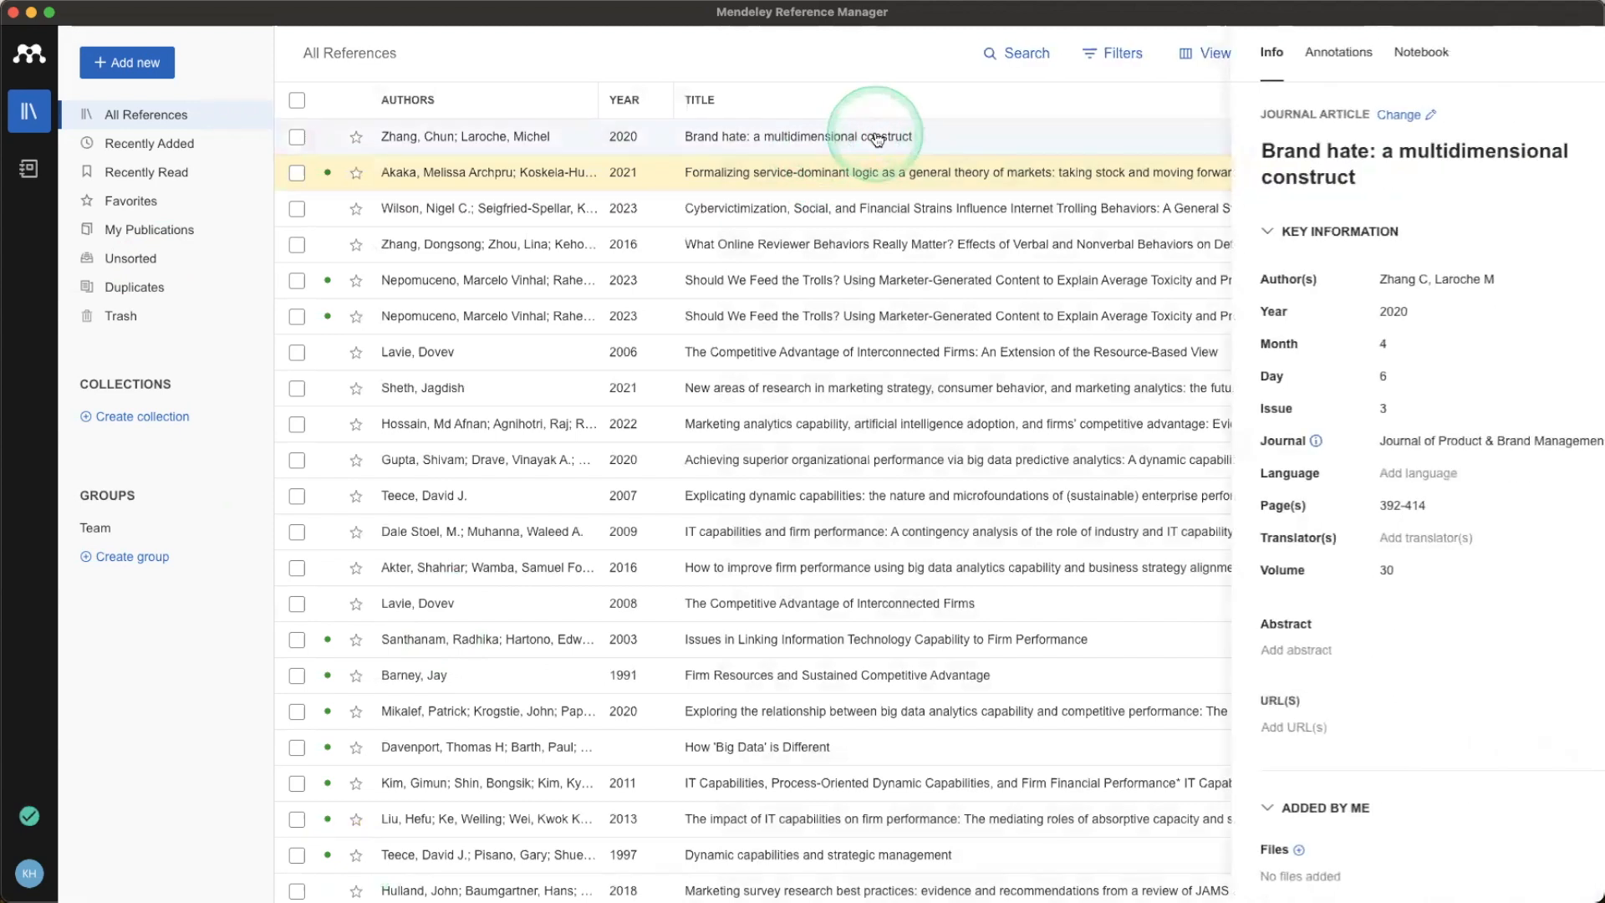
scroll(1334, 532, "down", 2)
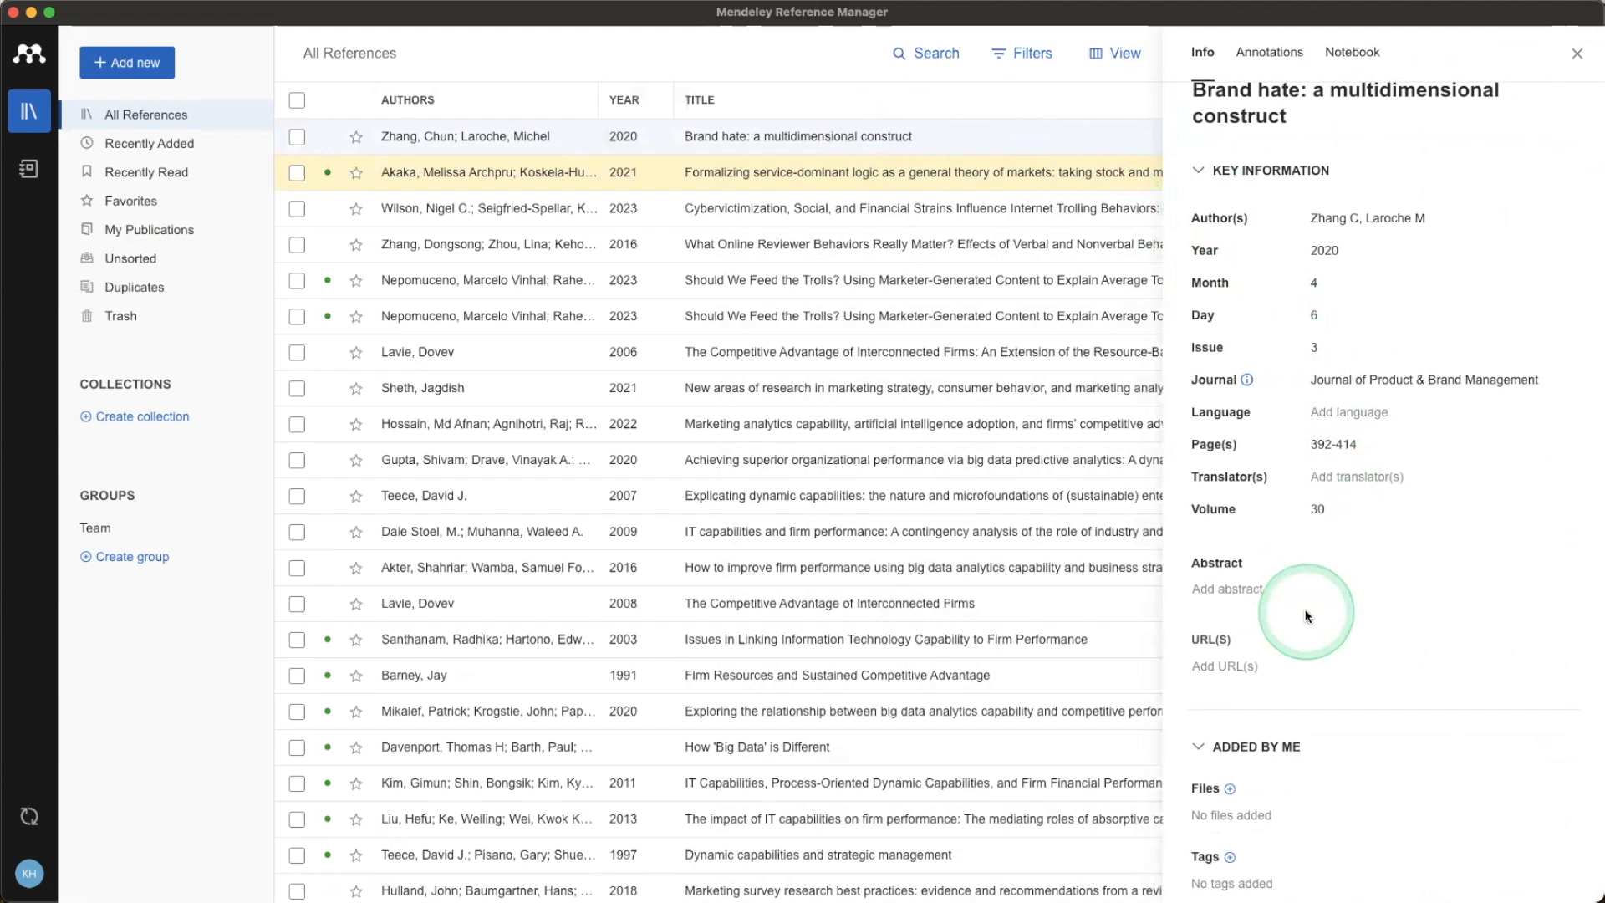
scroll(1308, 616, "down", 1)
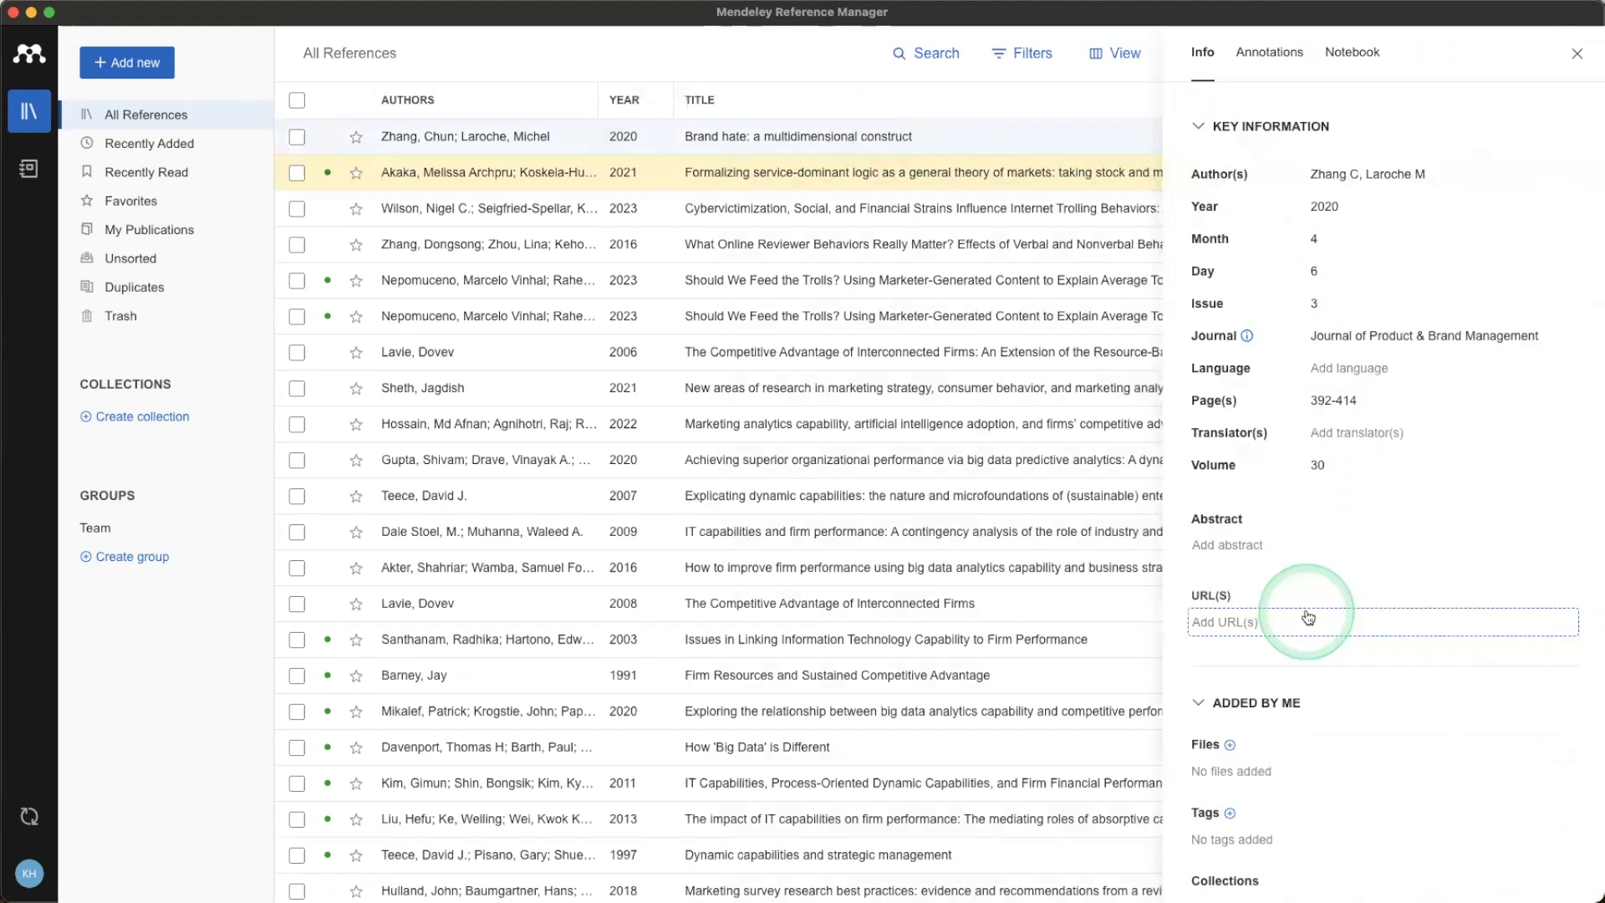
key("Escape")
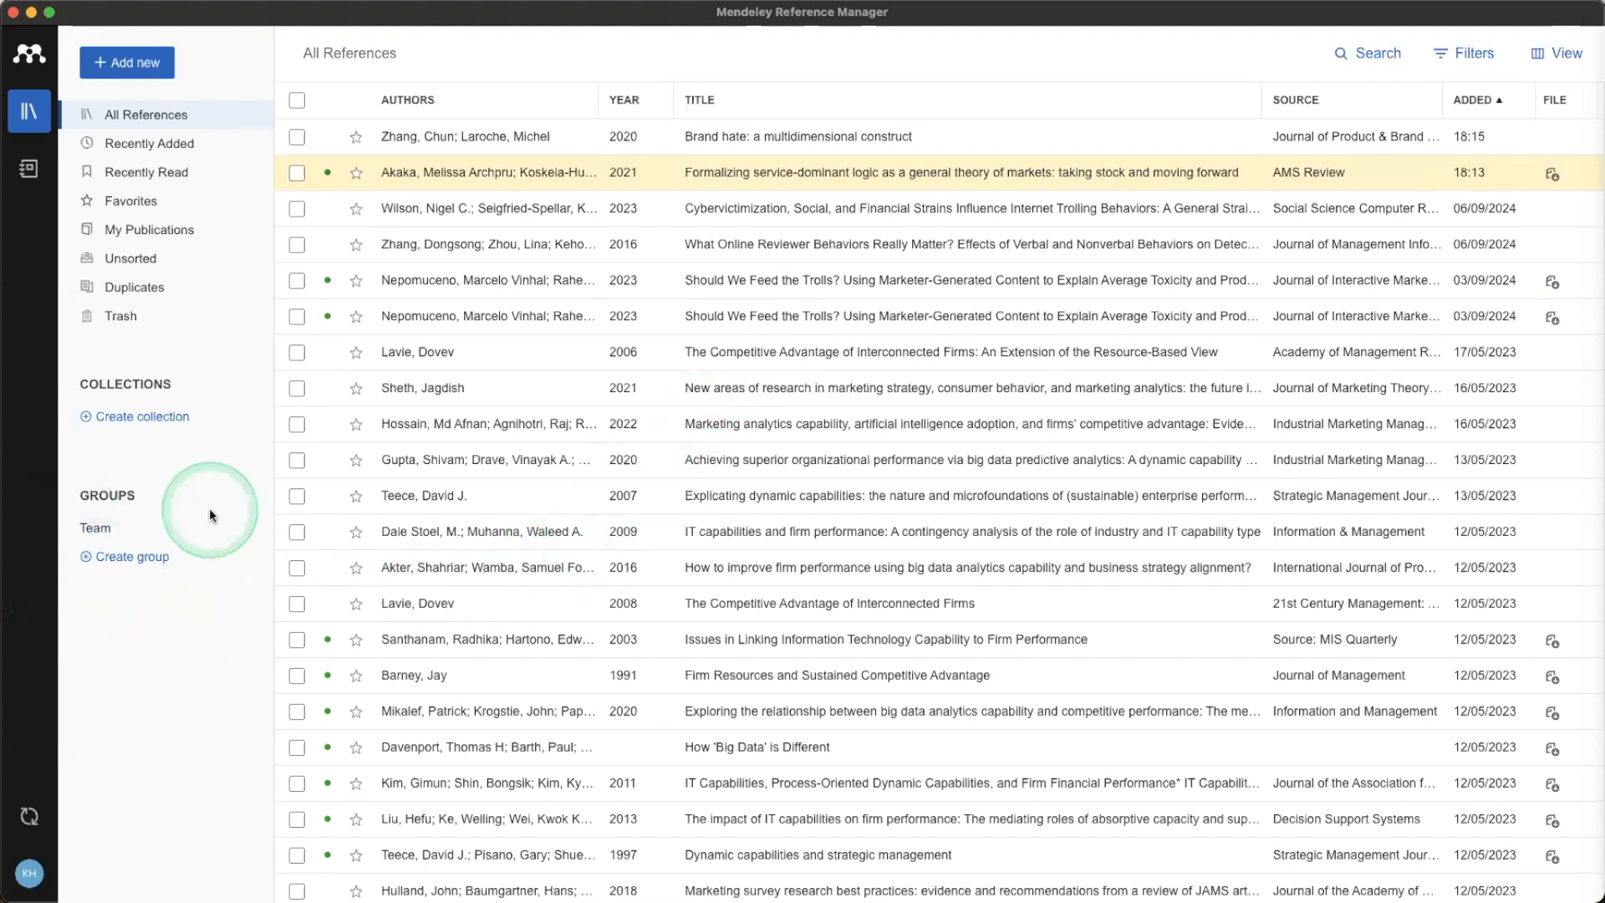
Open the Team group and its management settings.
left_click(133, 556)
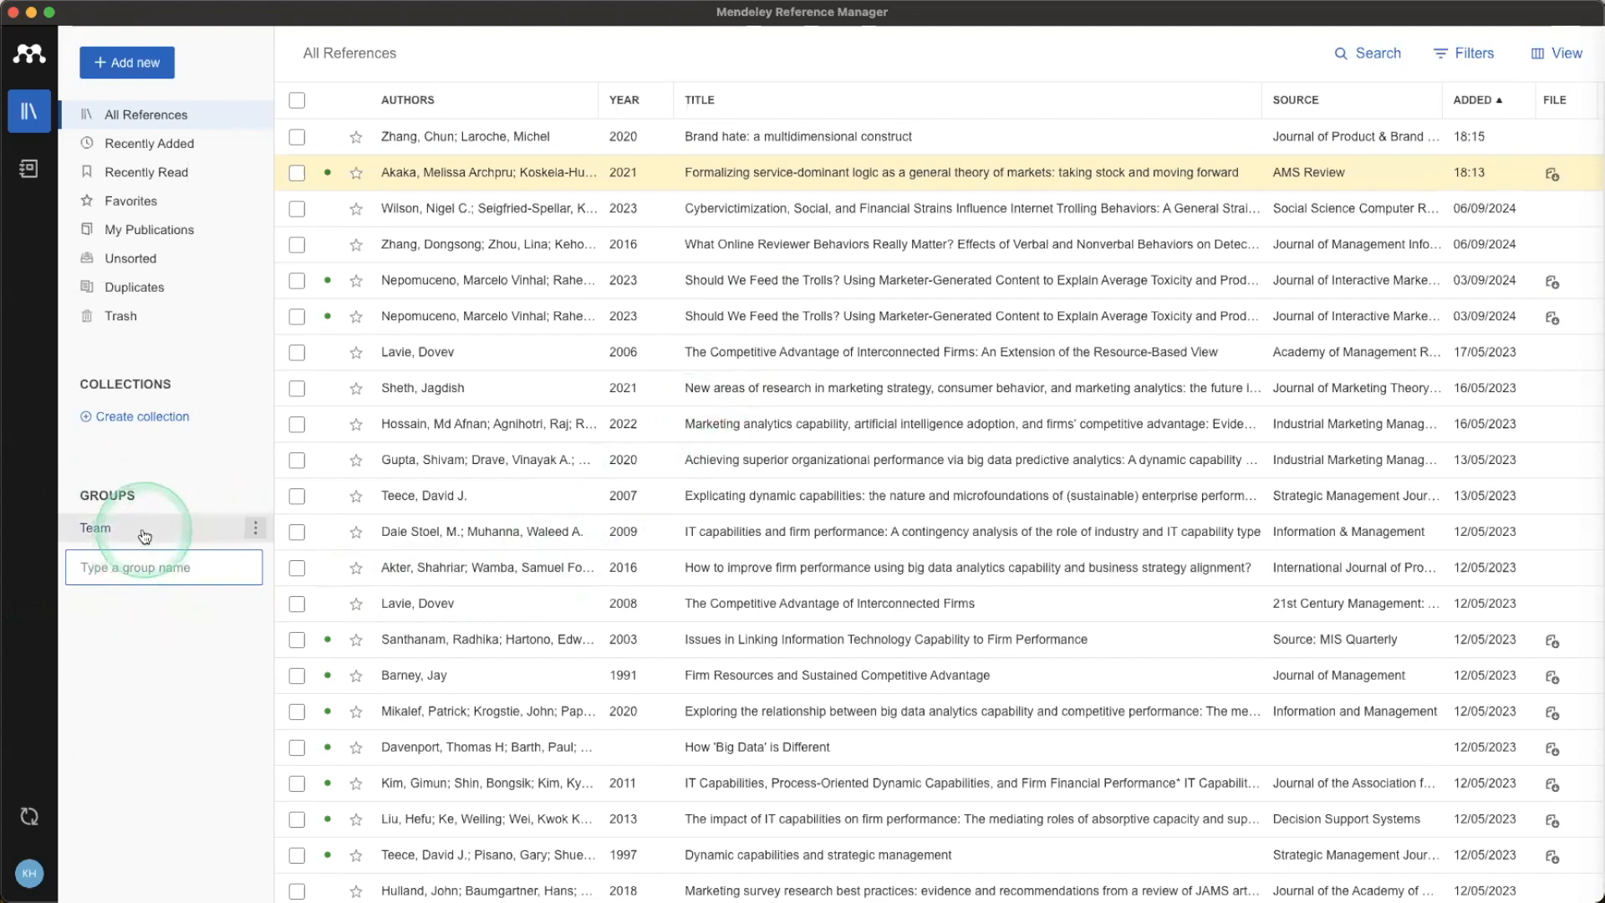
left_click(144, 535)
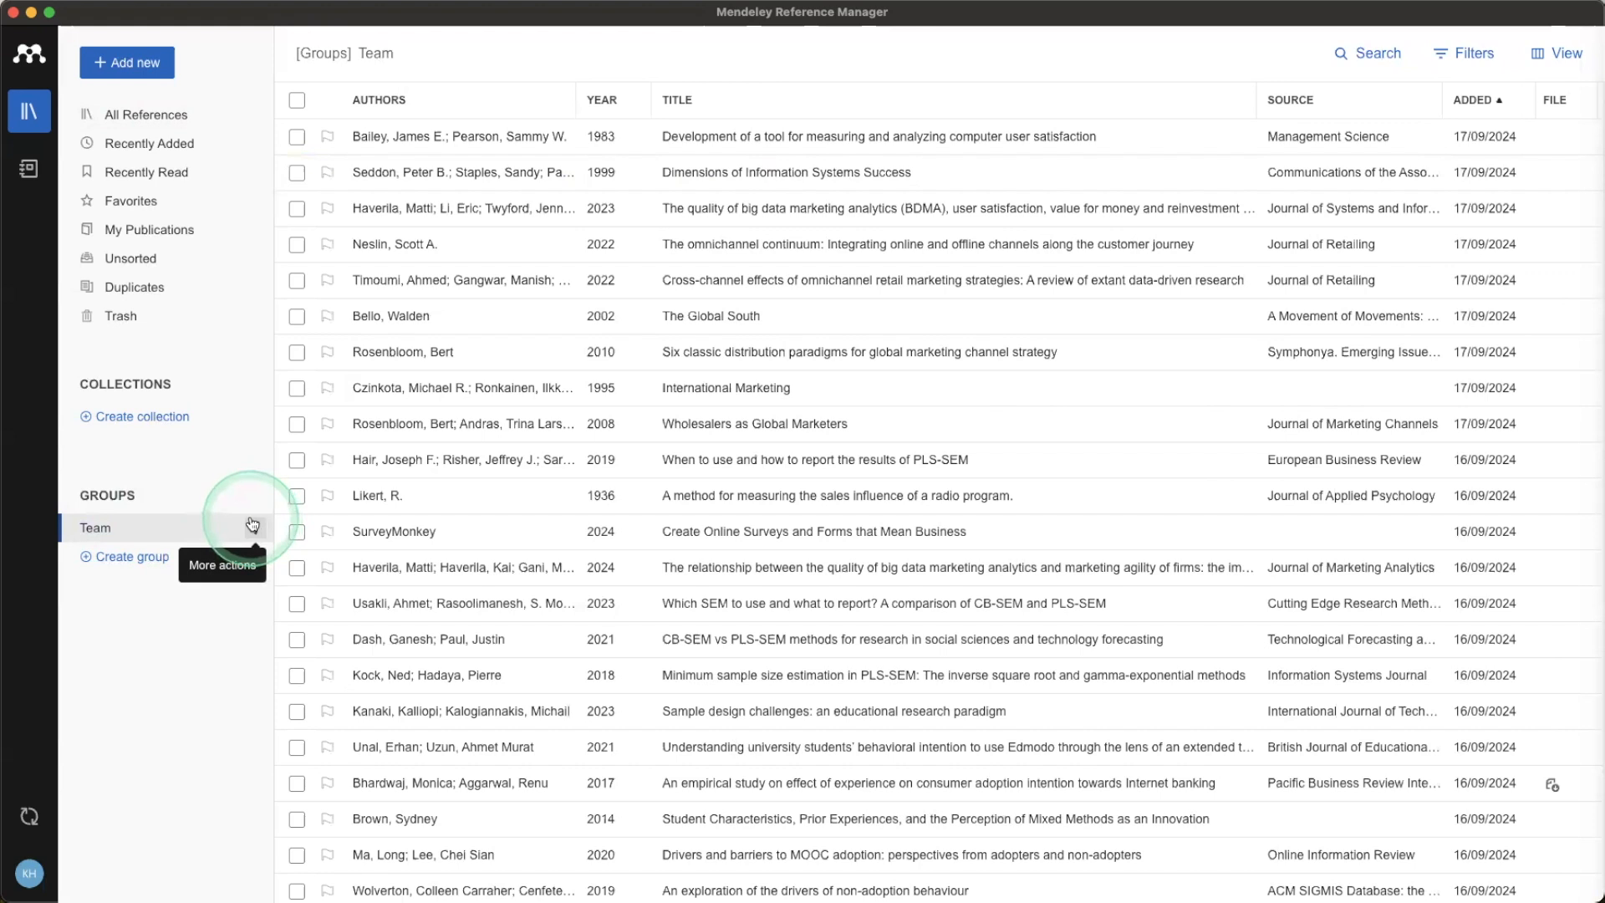
left_click(250, 525)
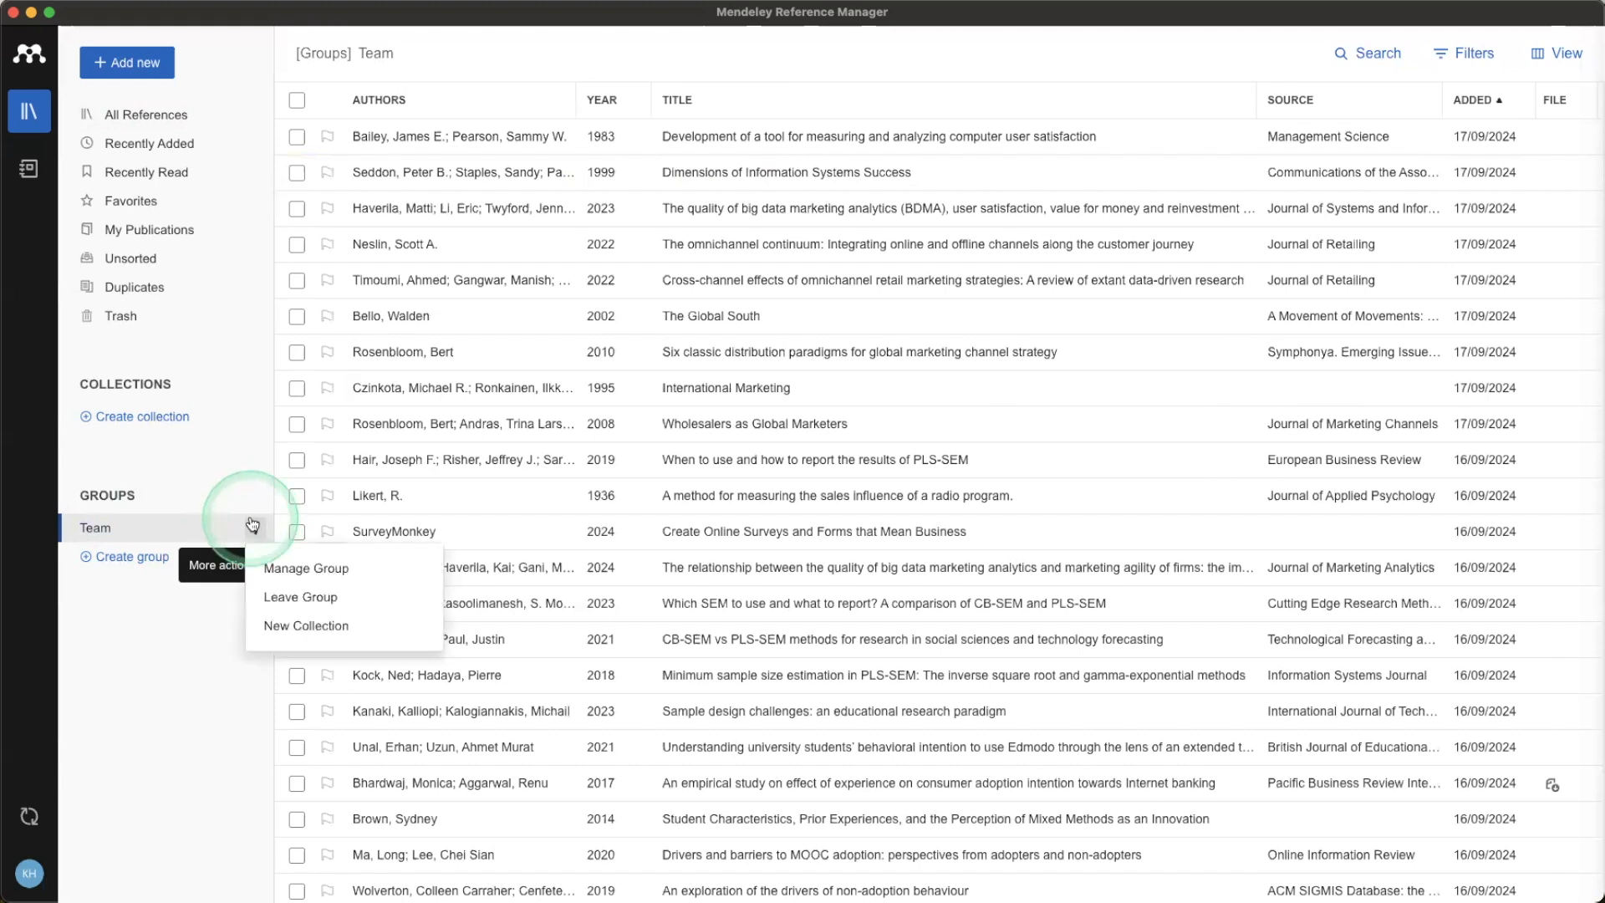
left_click(283, 570)
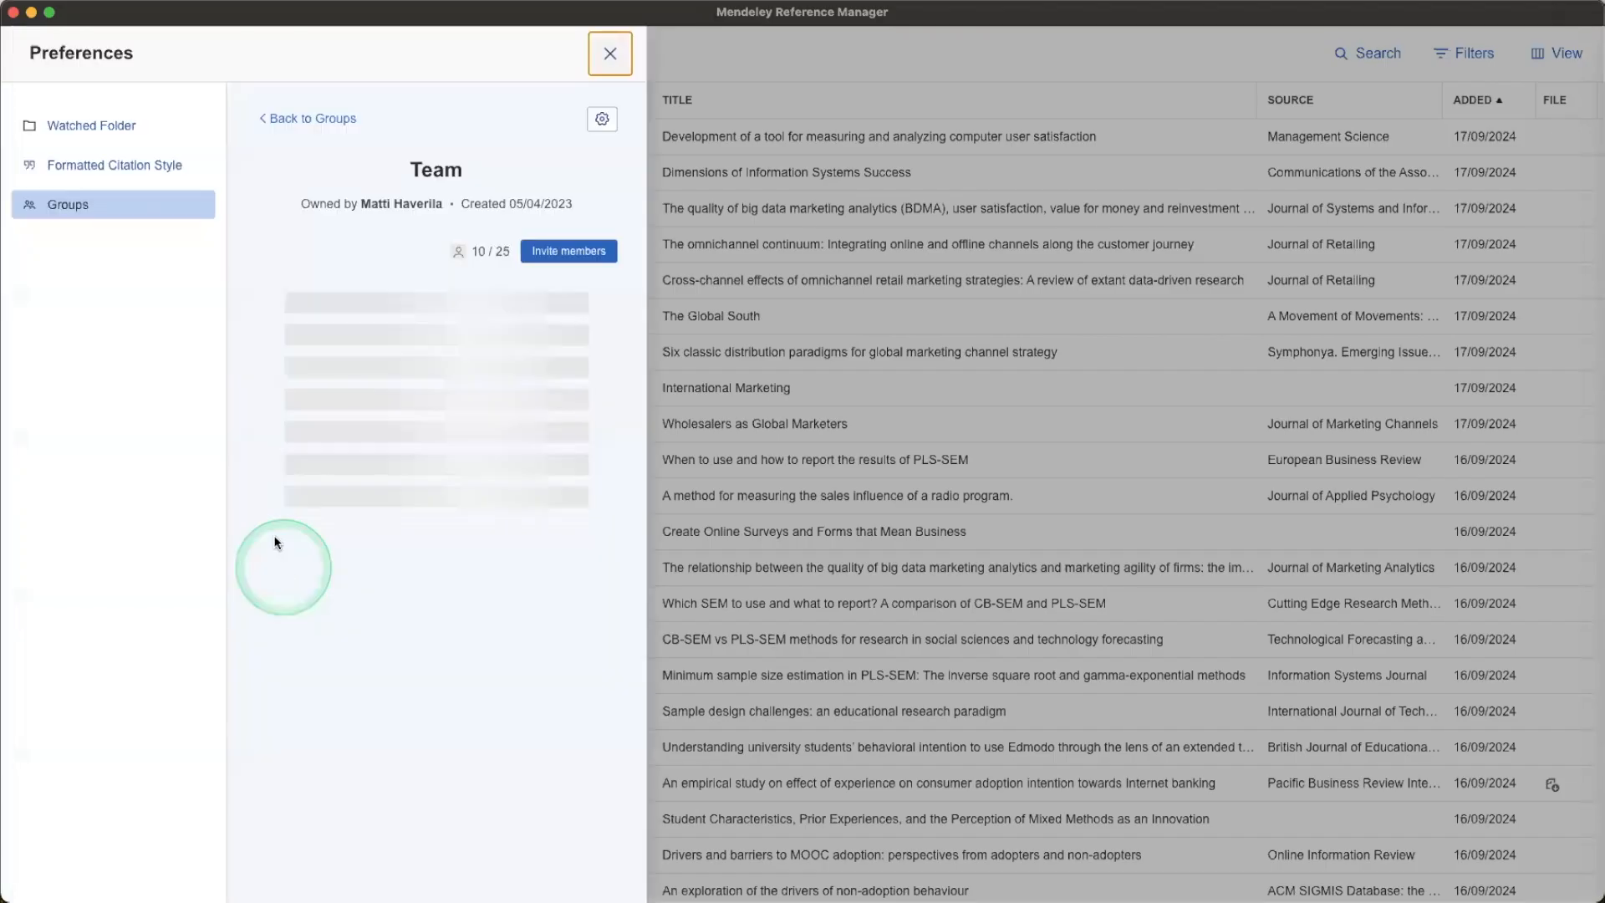
View the Team group's member invitation form, cancel it without sending invites, and close the preferences.
left_click(557, 252)
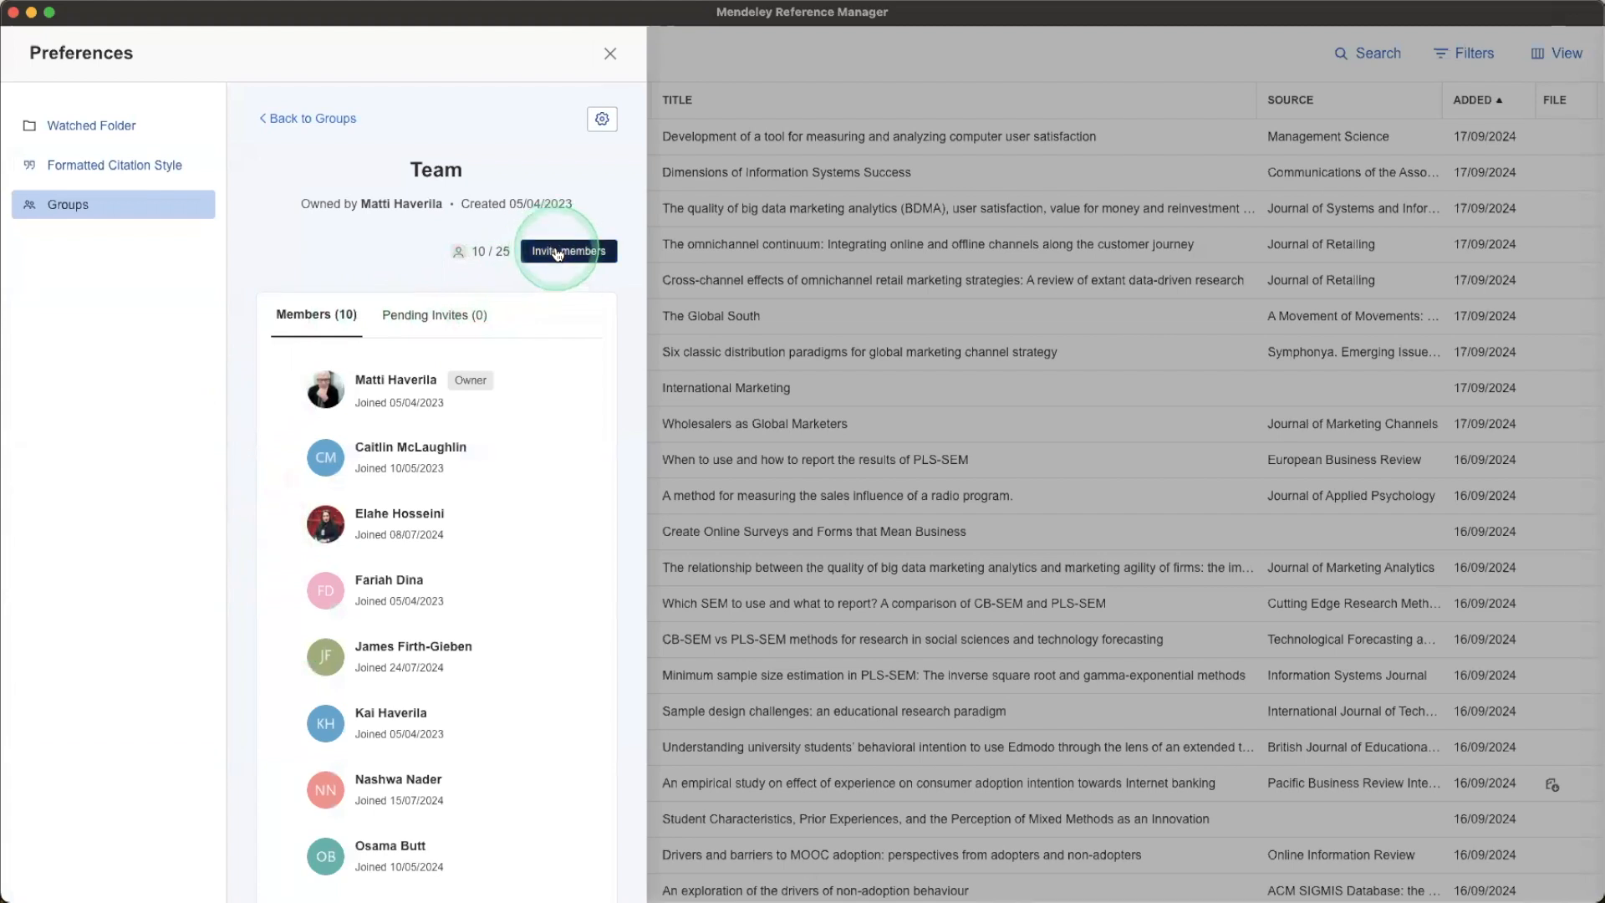
left_click(377, 384)
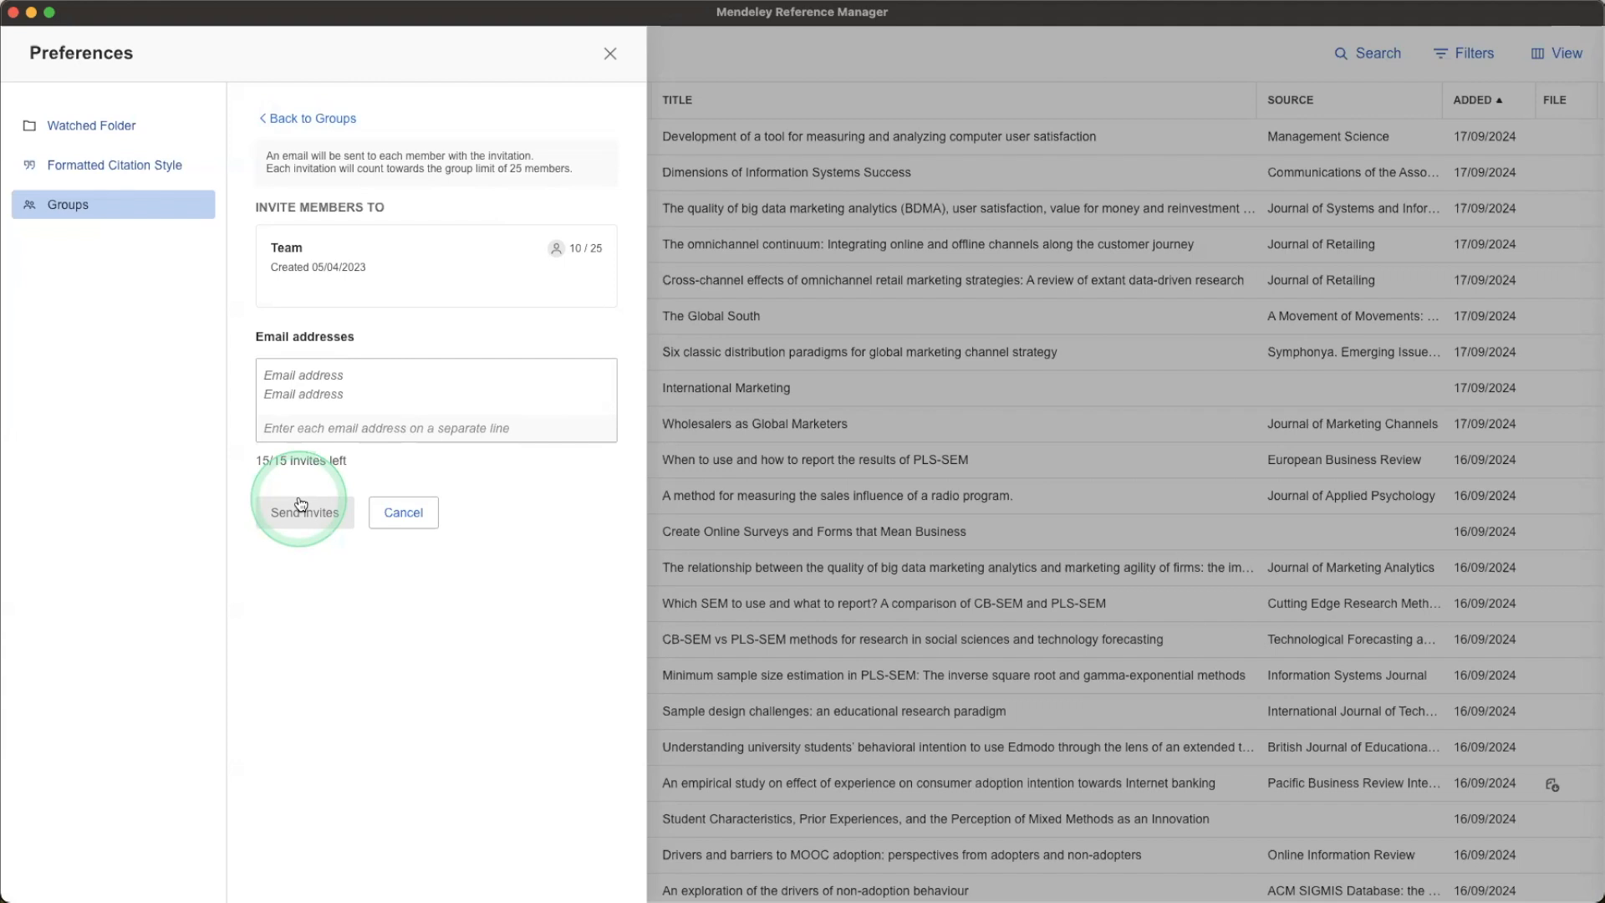
left_click(397, 512)
left_click(611, 54)
Add the "Brand hate: a multidimensional construct" reference from All References to the Team group, and open the group.
left_click(159, 118)
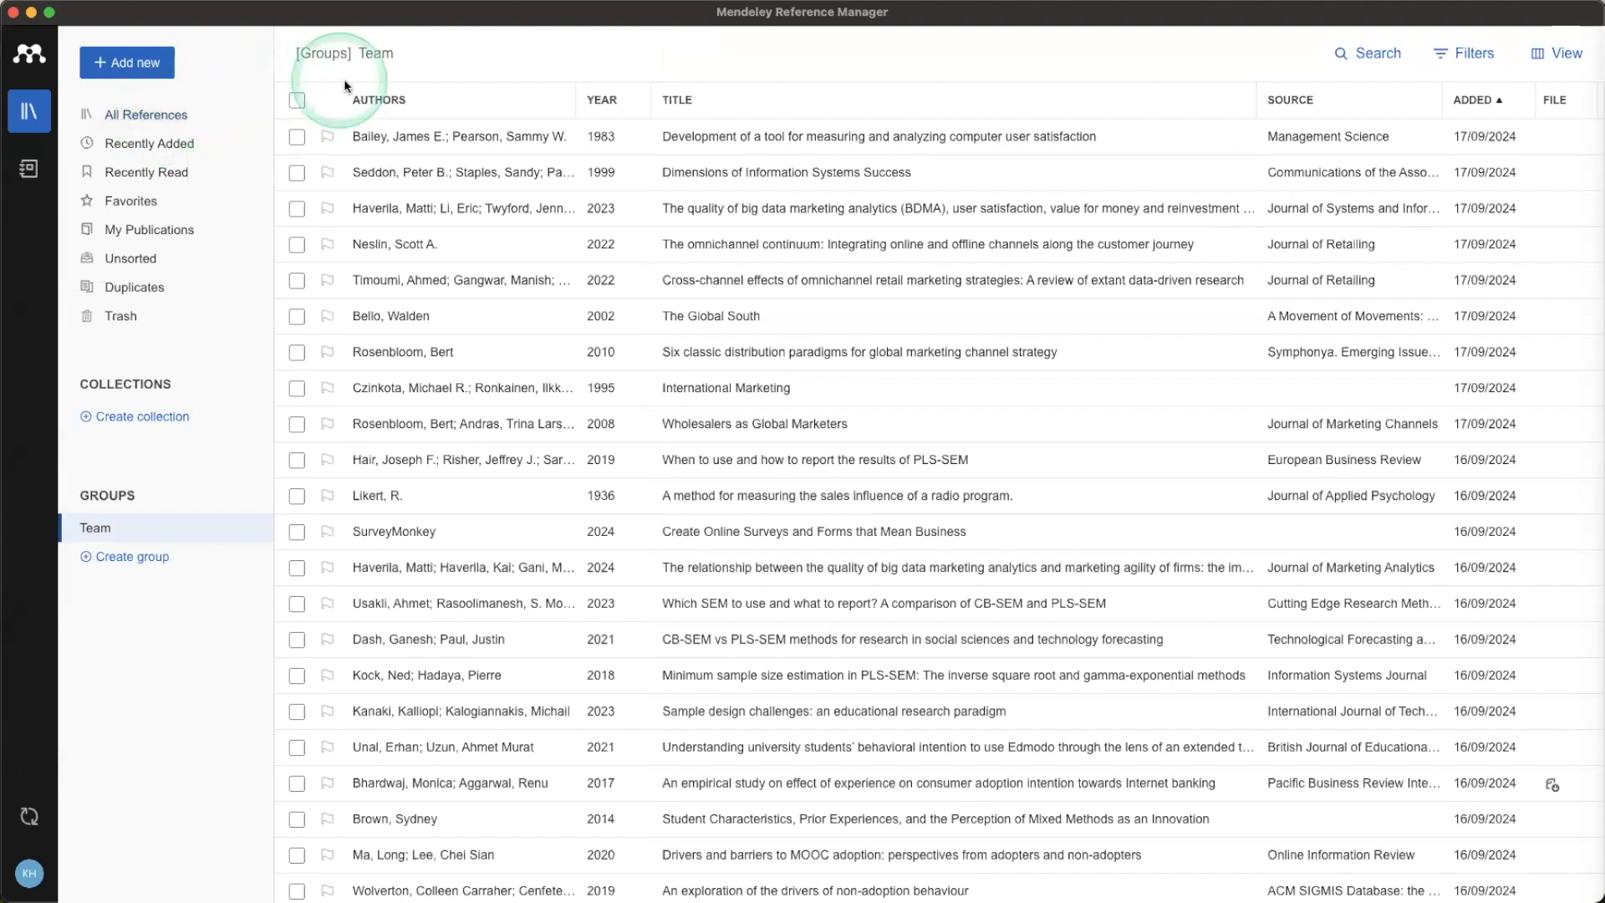
left_click(117, 114)
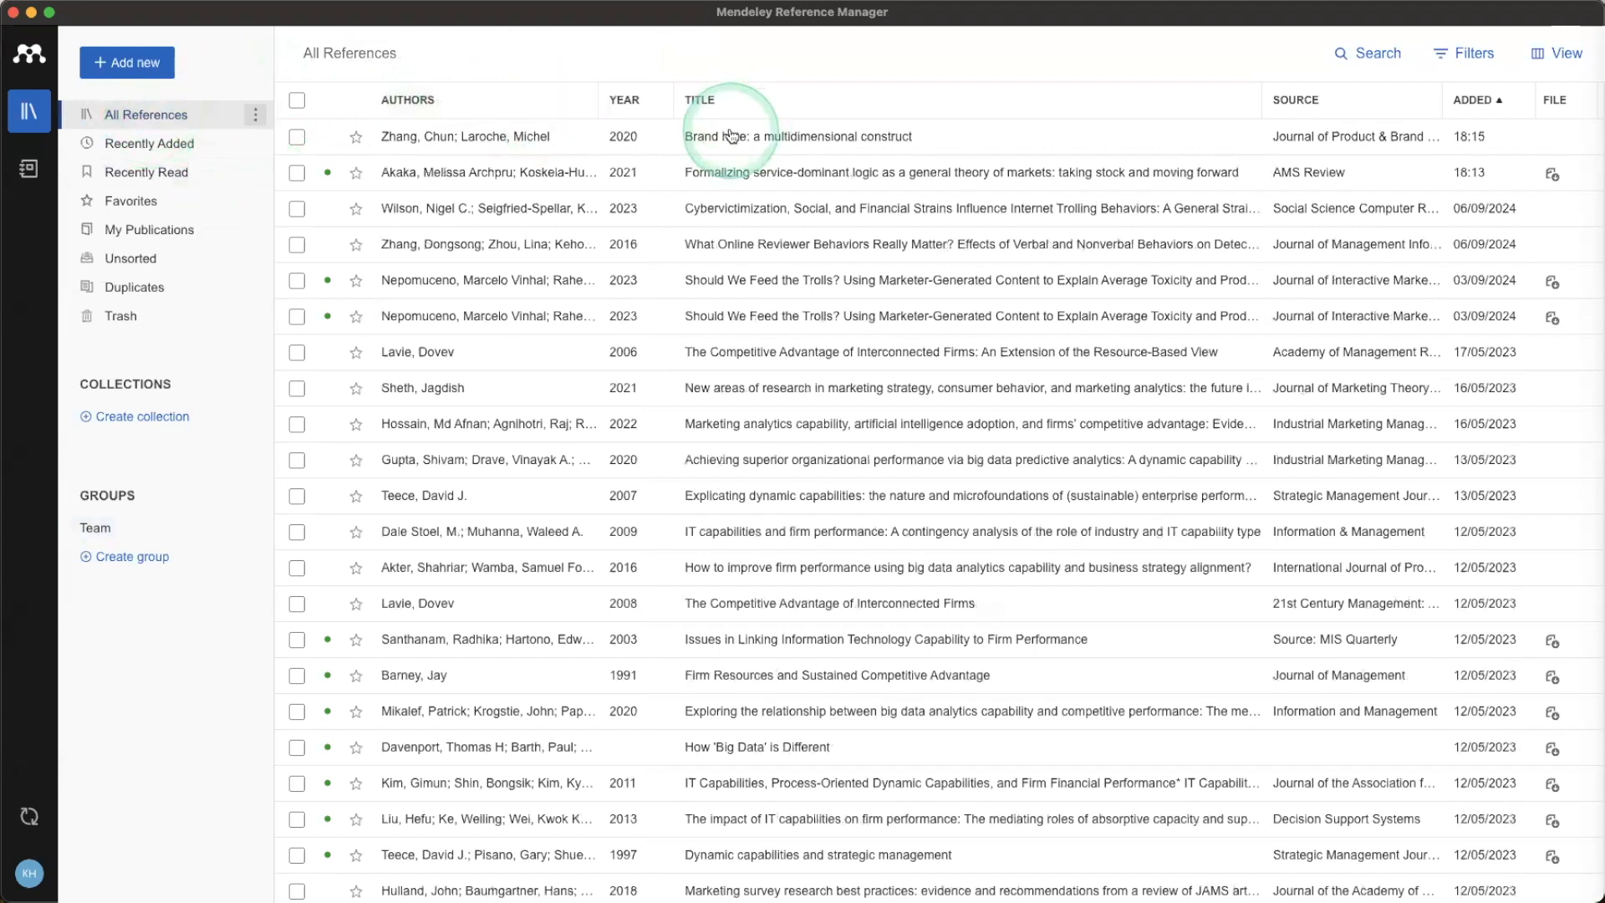
left_click_drag(750, 138, 127, 537)
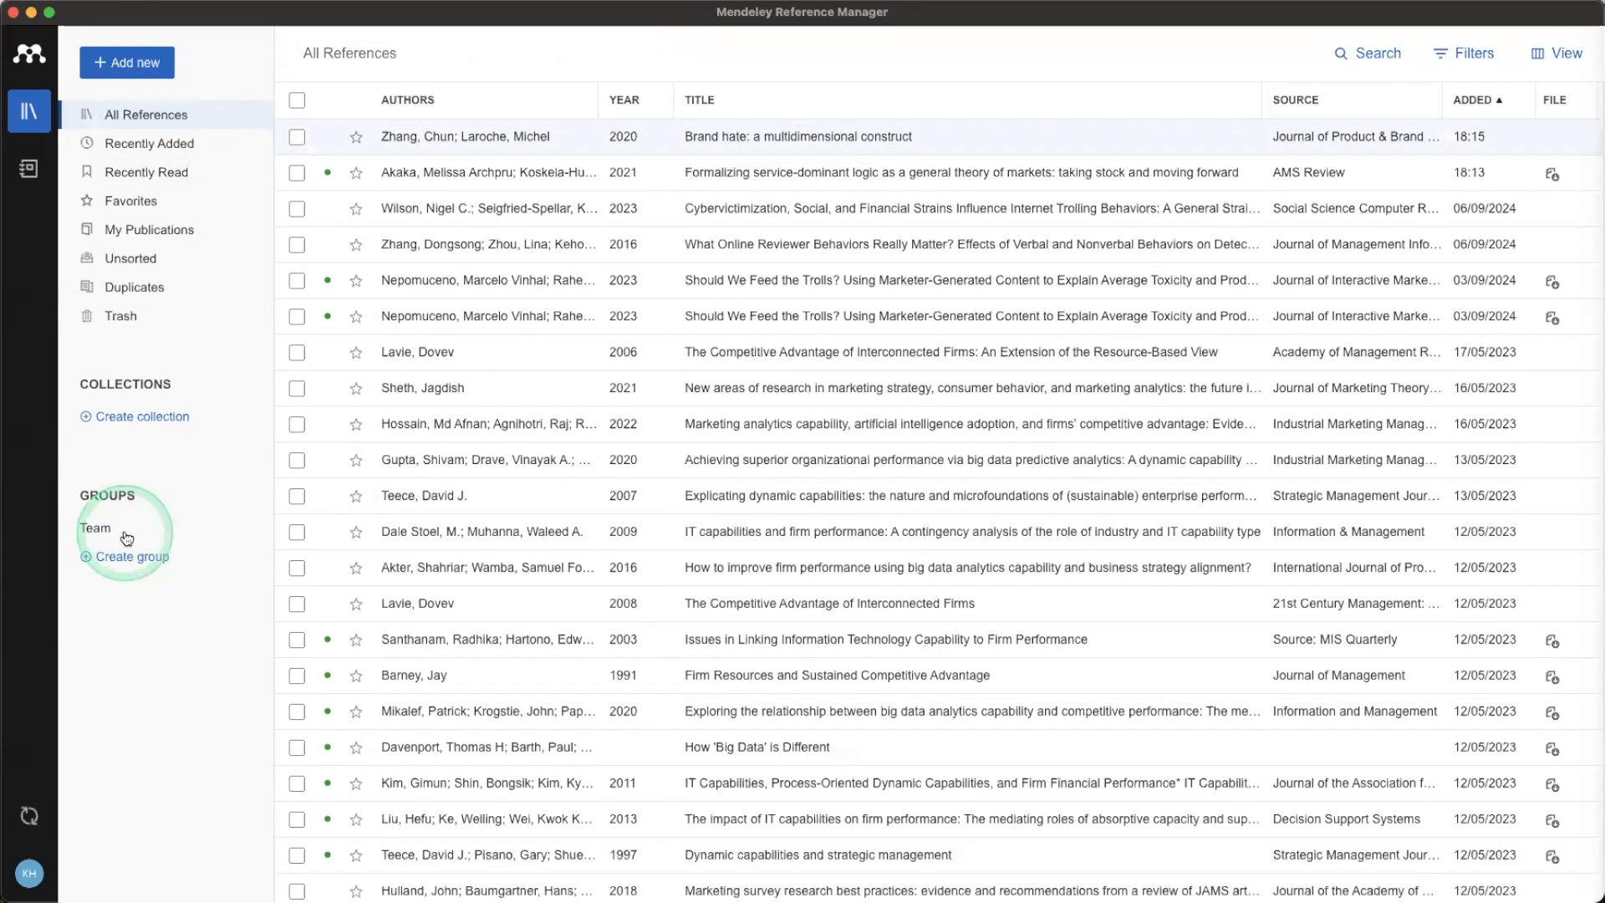
left_click(127, 535)
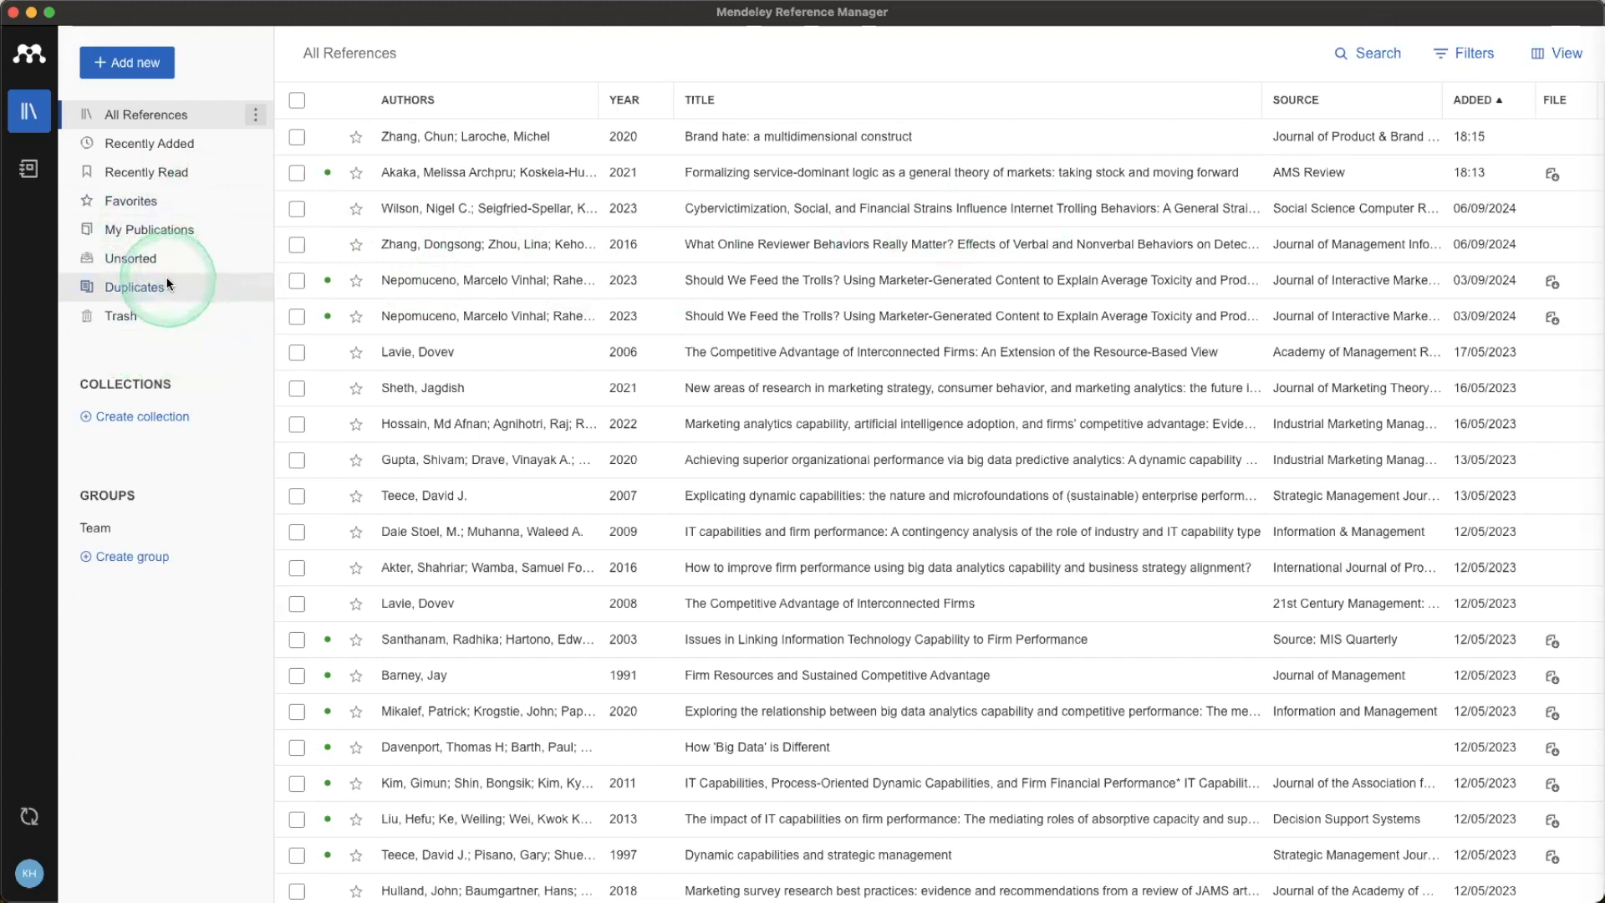
Find the duplicate references and move the first "Should We Feed the Trolls?" copy to Trash.
left_click(189, 289)
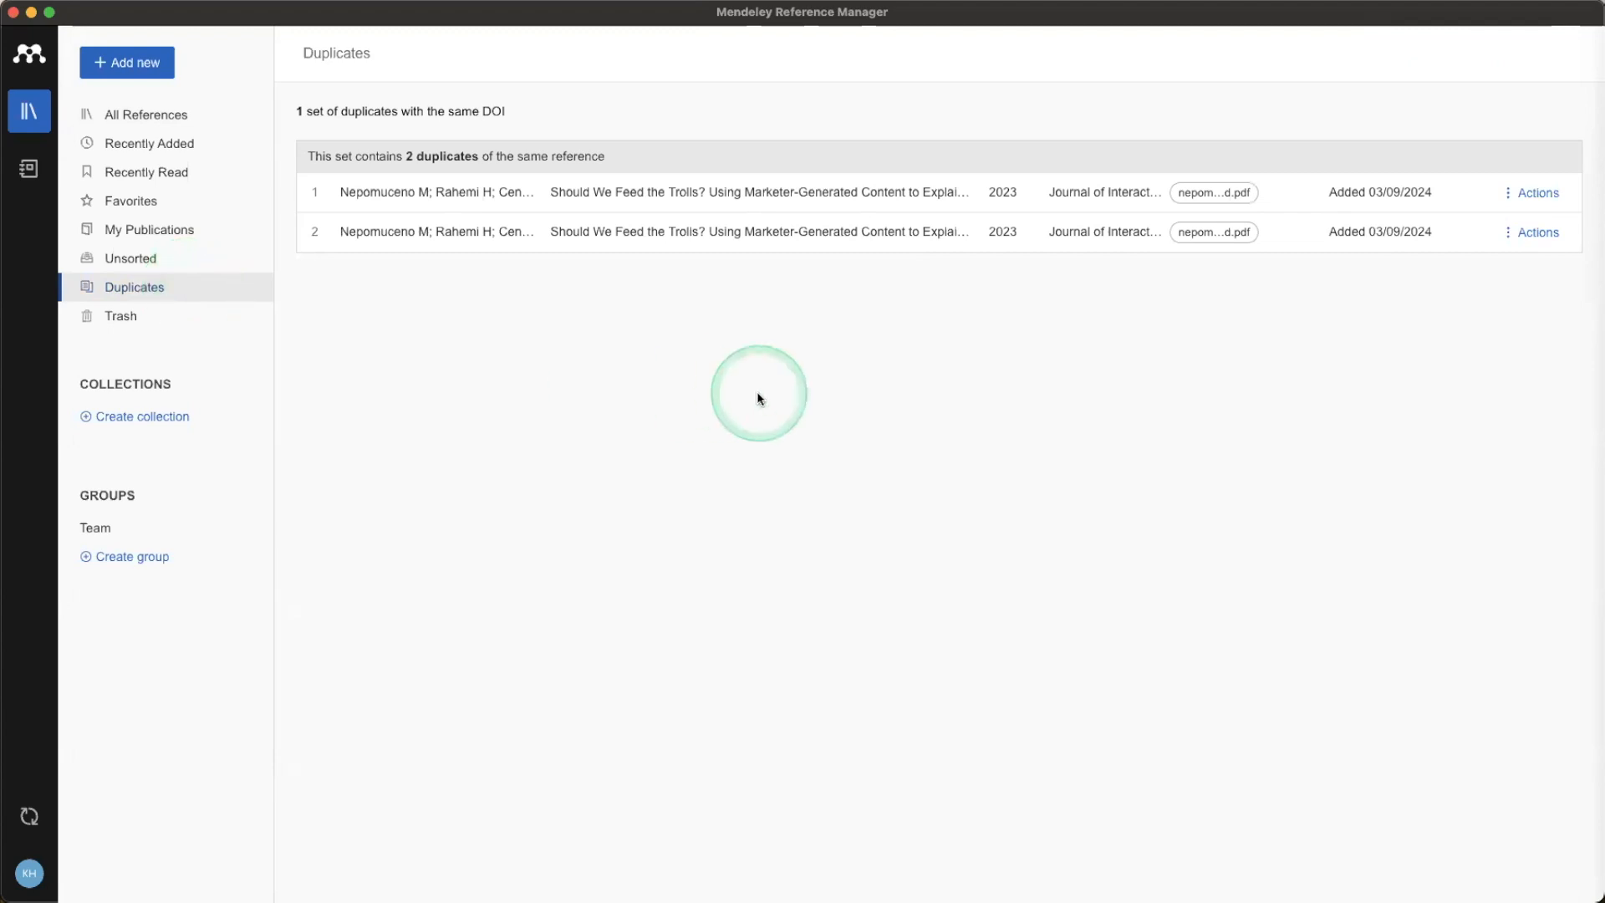
left_click(1536, 197)
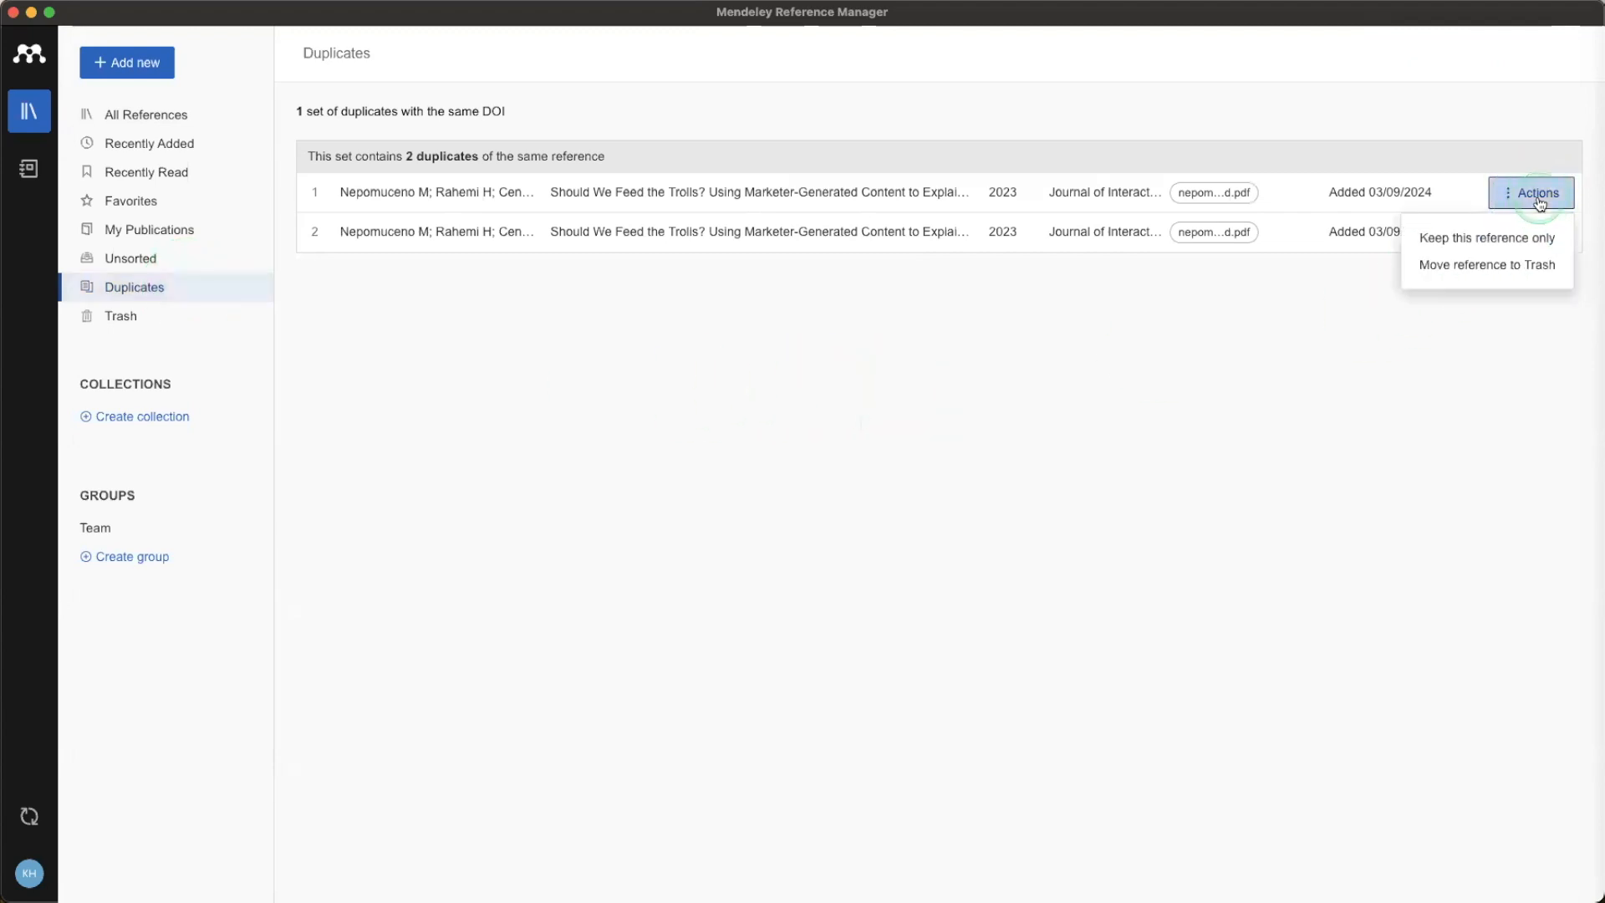
left_click(1475, 266)
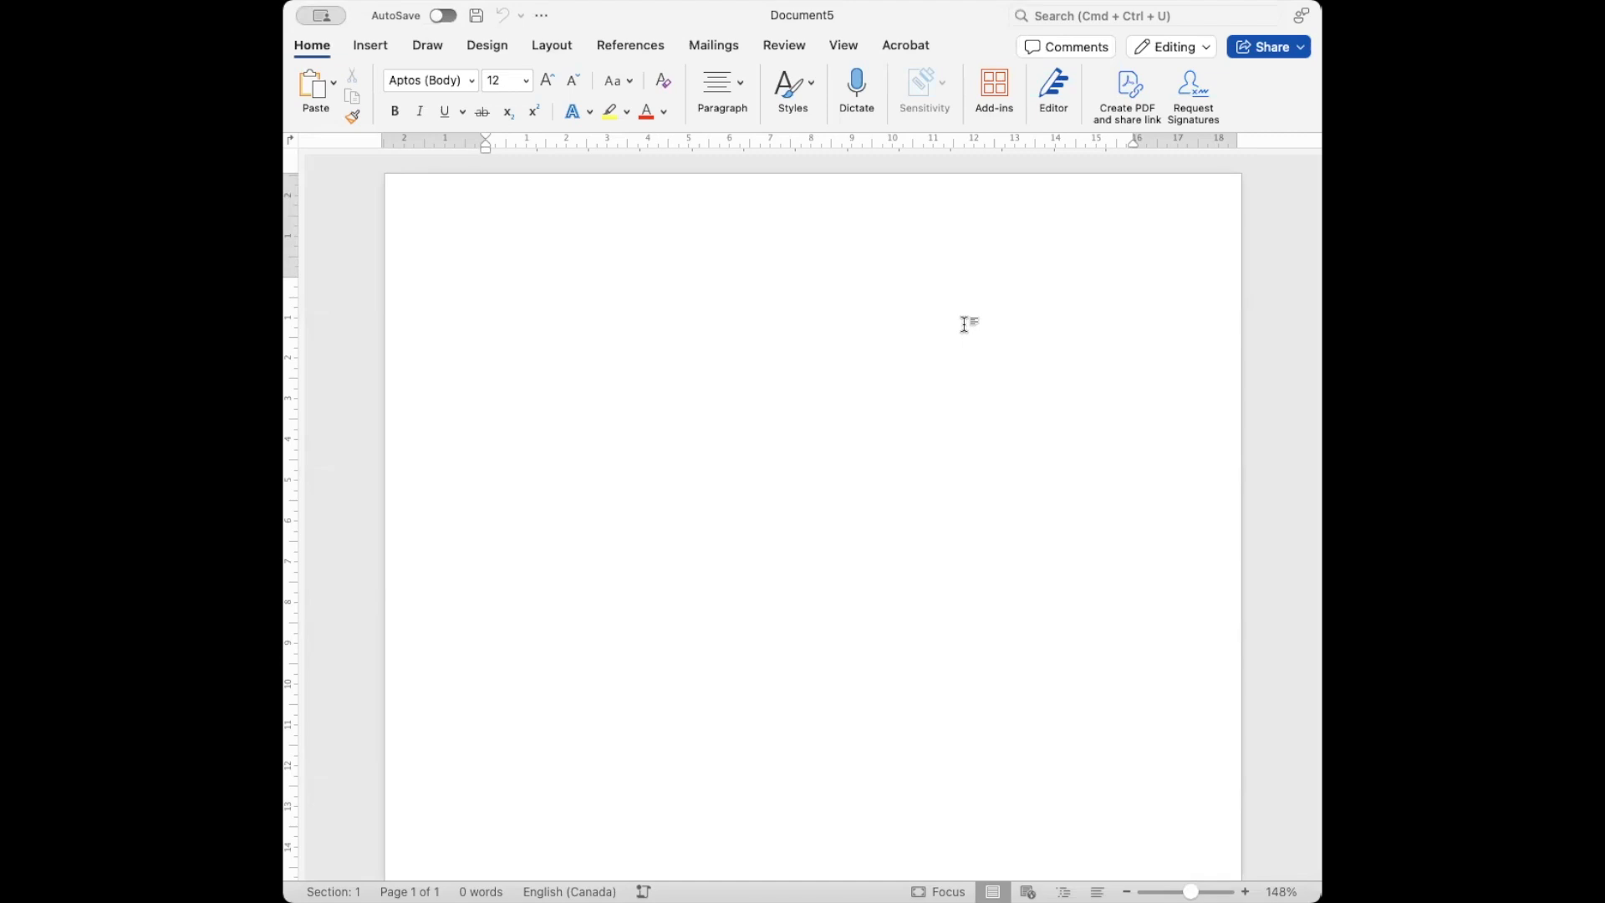
Open Mendeley Cite in the Word document and view the collections and groups available for choosing references.
left_click(635, 47)
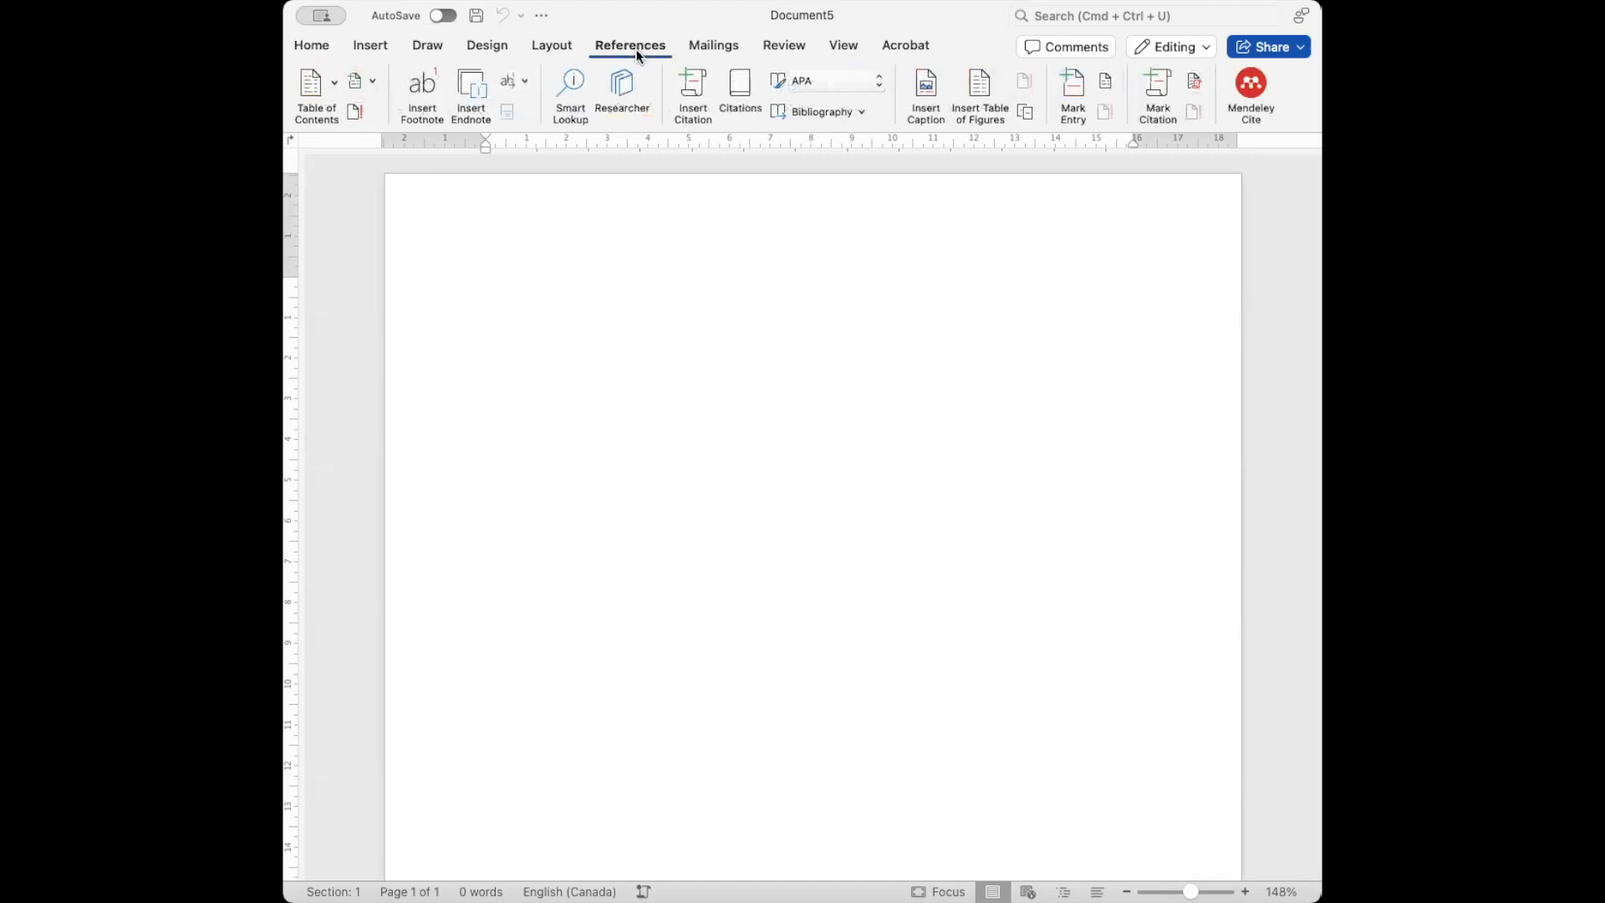
left_click(1251, 84)
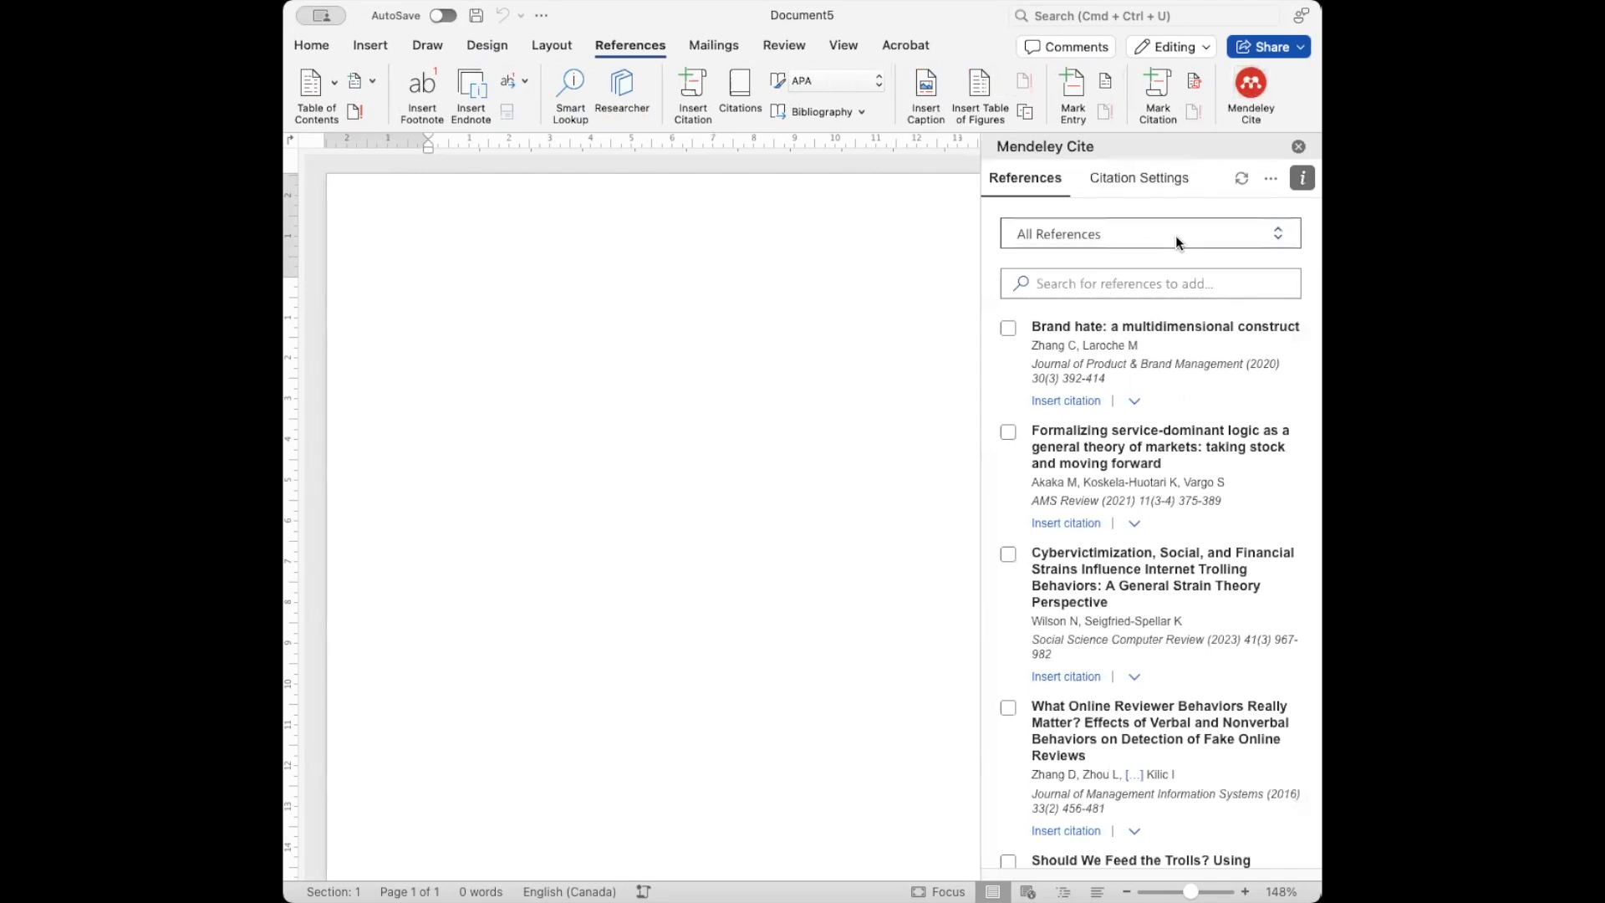
left_click(1112, 235)
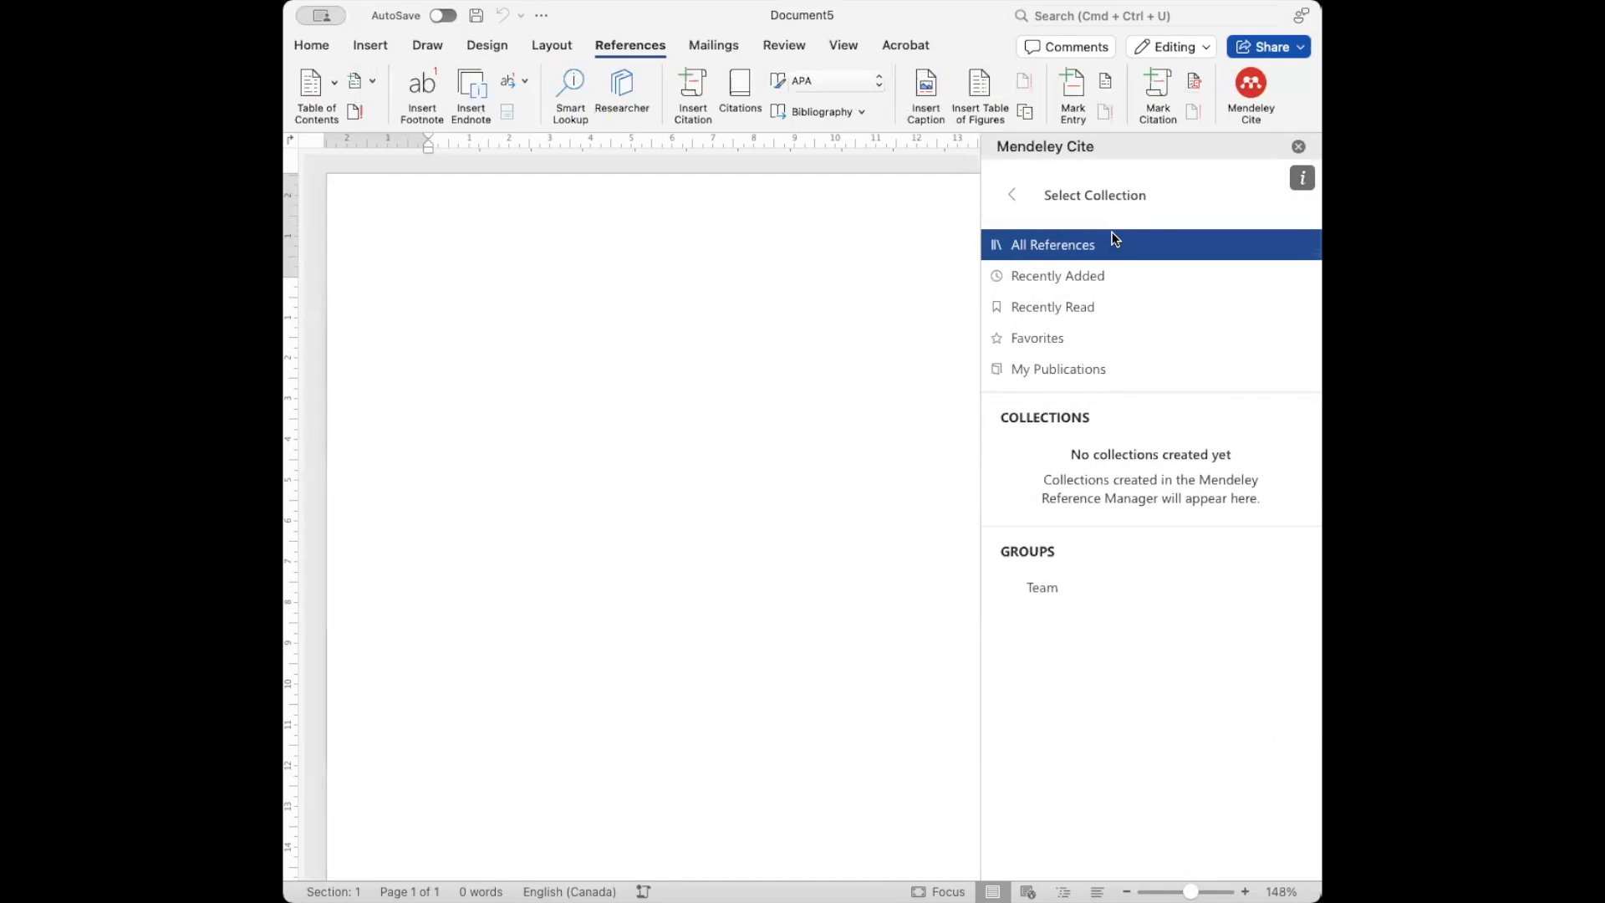
left_click(1017, 193)
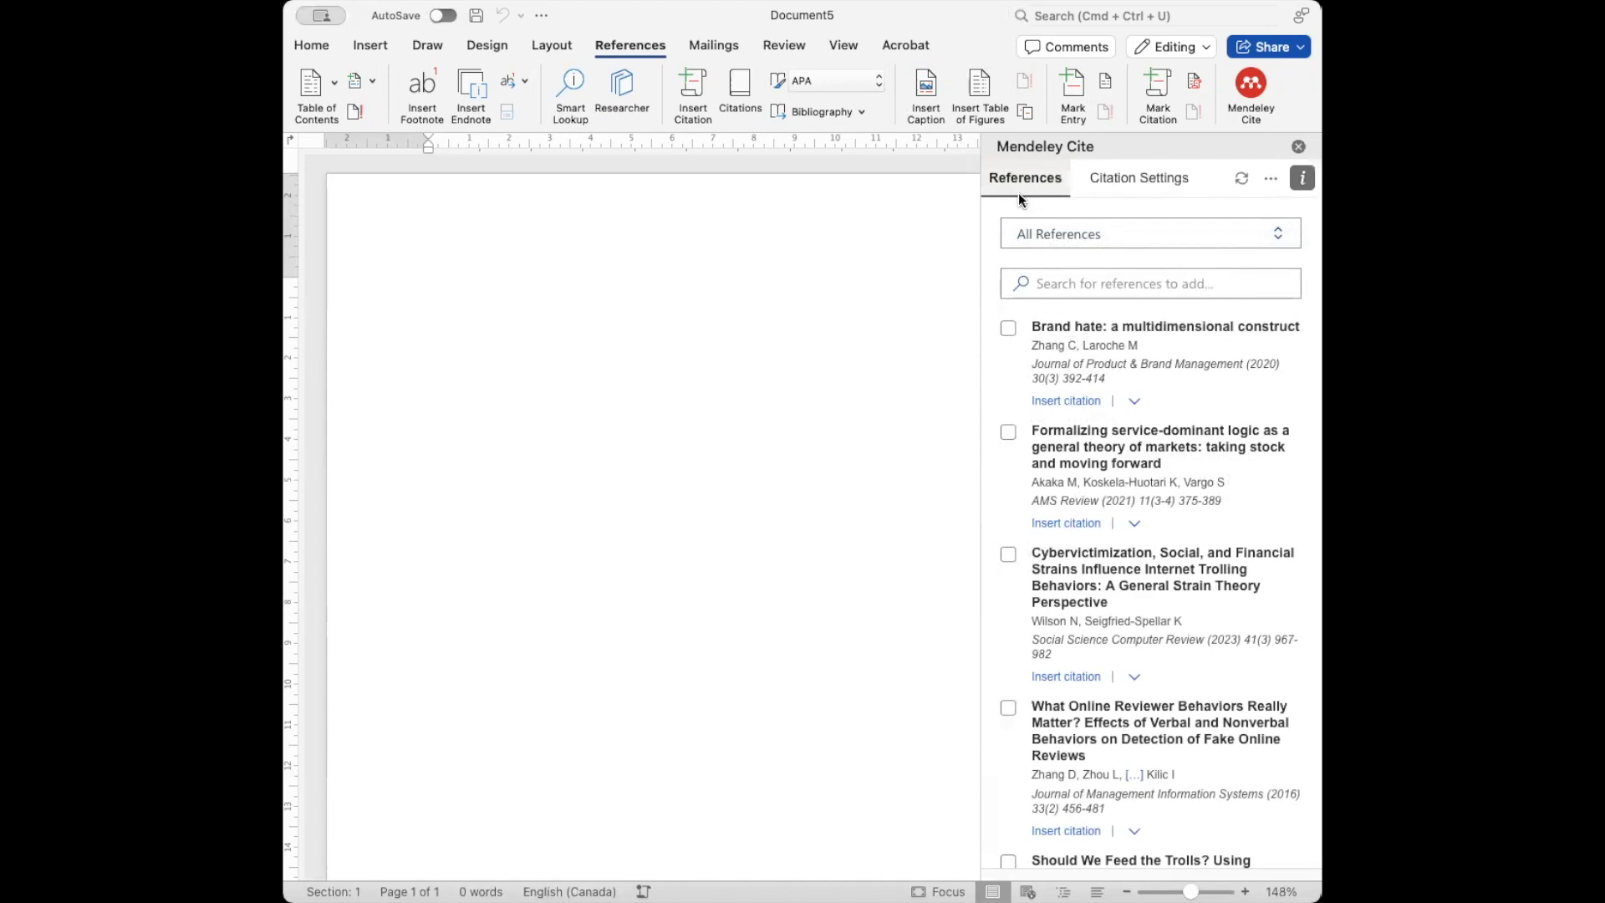
View the available citation styles in the Mendeley citation settings, and leave the list without choosing another style.
left_click(1156, 180)
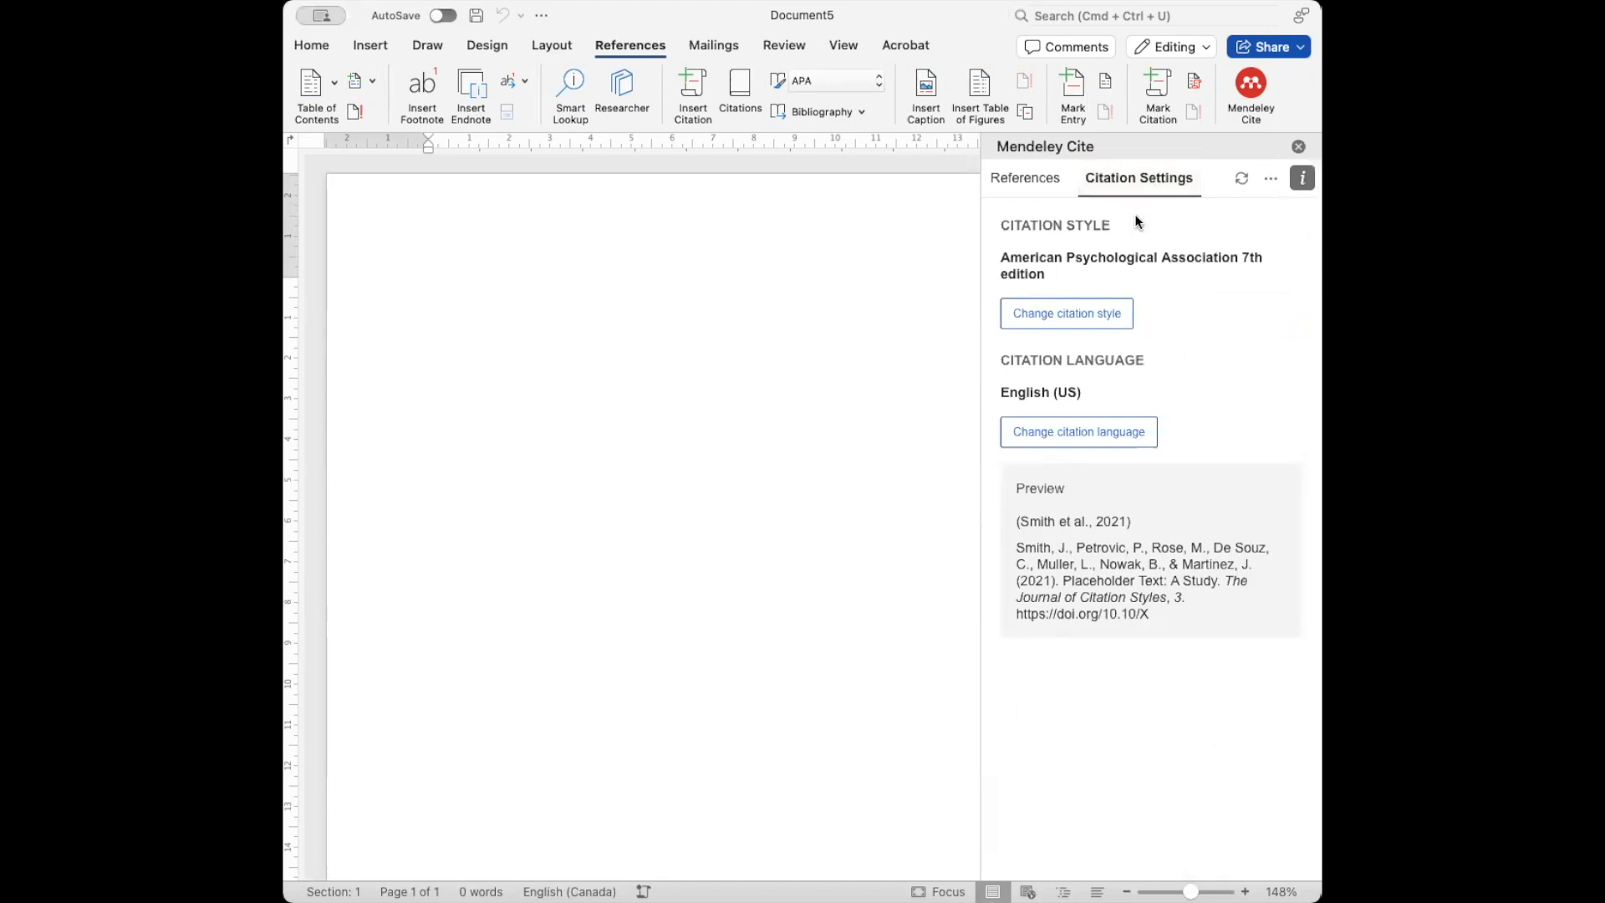
left_click(1070, 310)
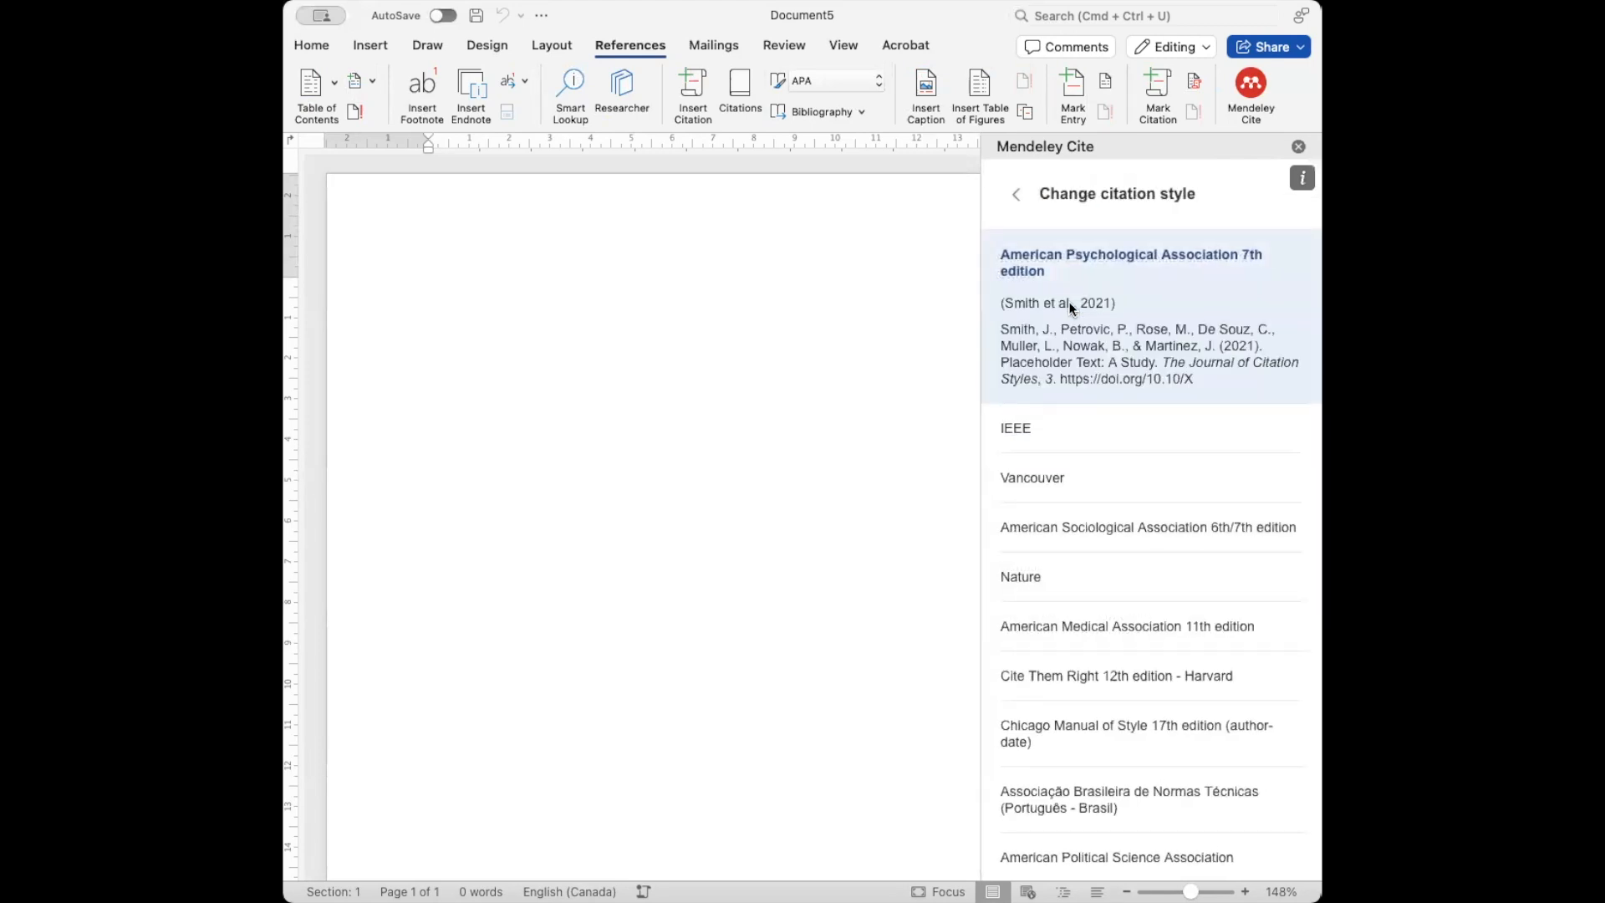
left_click(1017, 201)
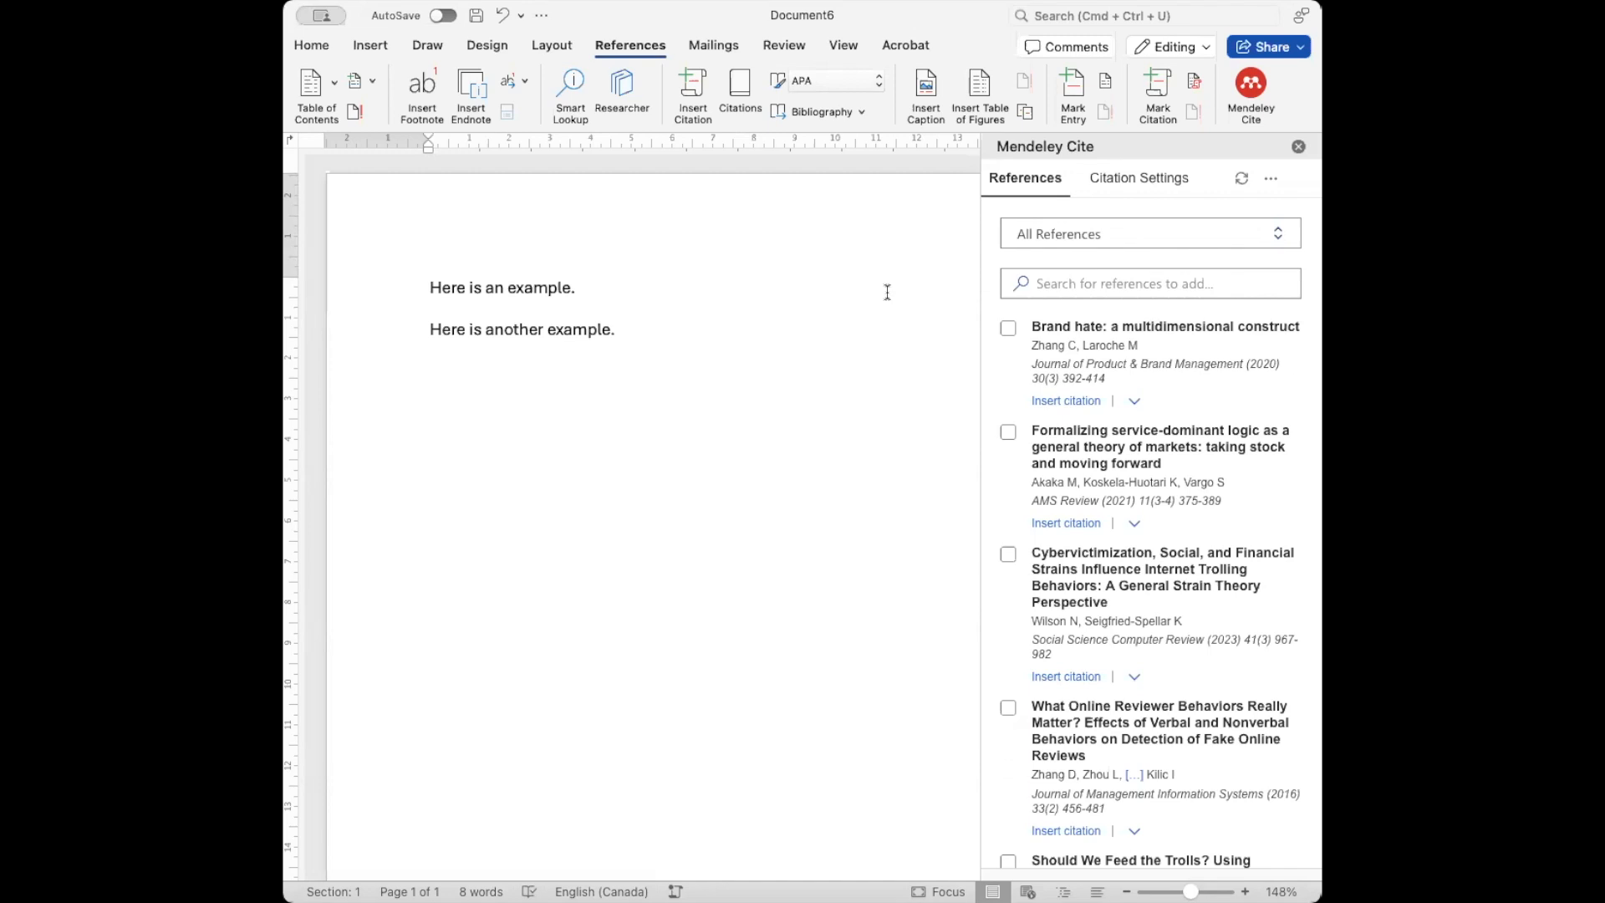
Insert a citation of "Brand hate: a multidimensional construct" at the end of the sentence "Here is an example", before the period.
left_click(571, 287)
left_click(1007, 331)
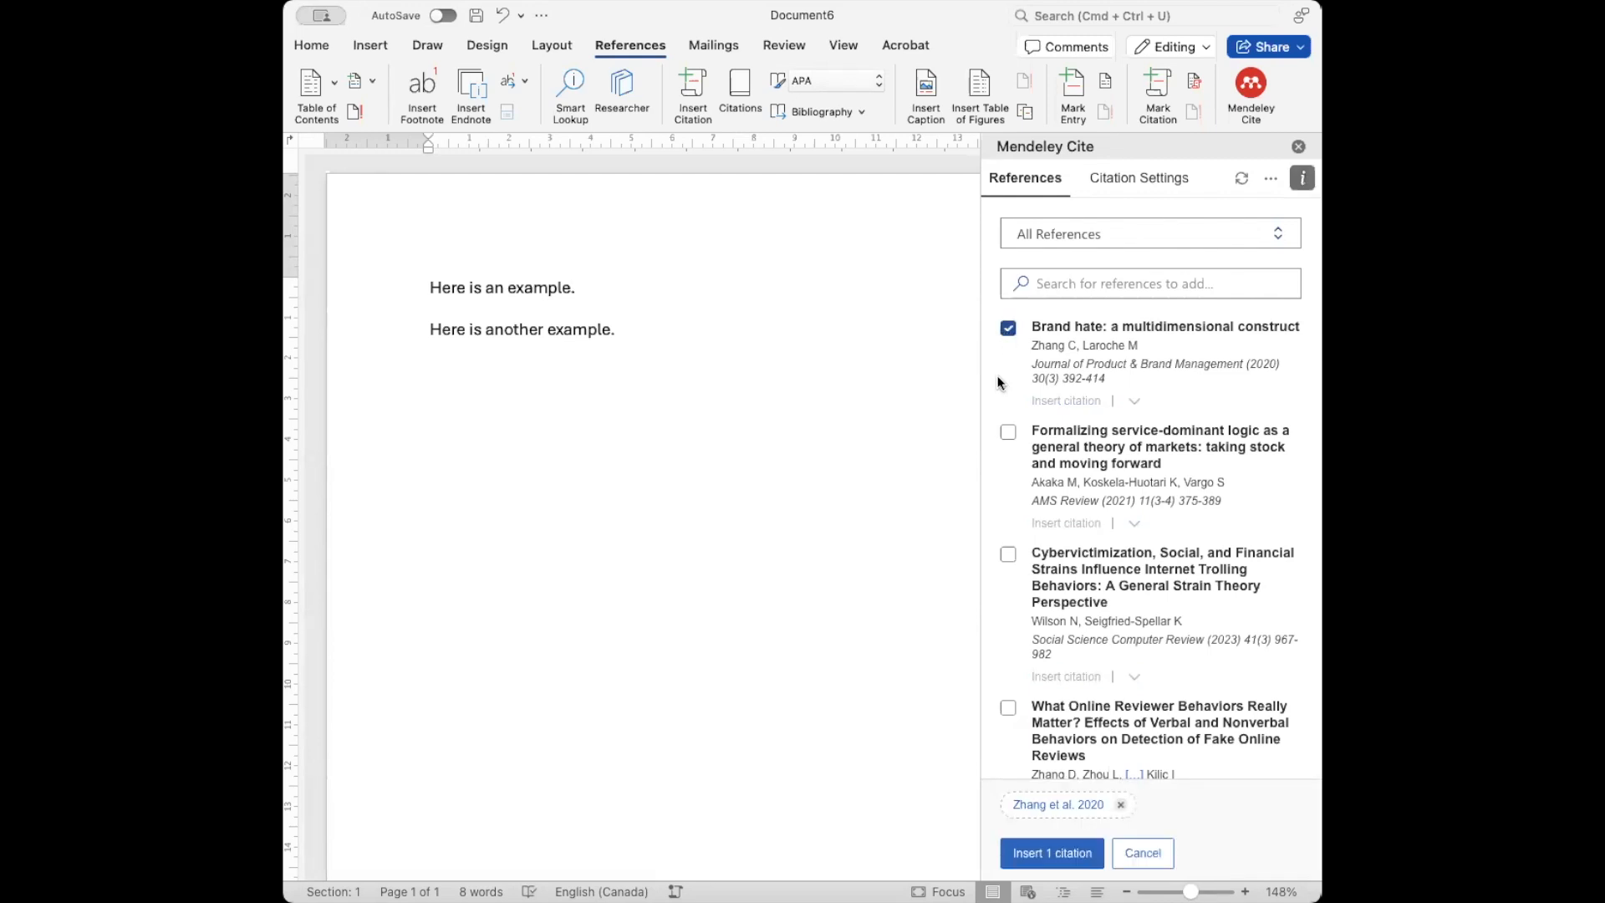
left_click(1053, 852)
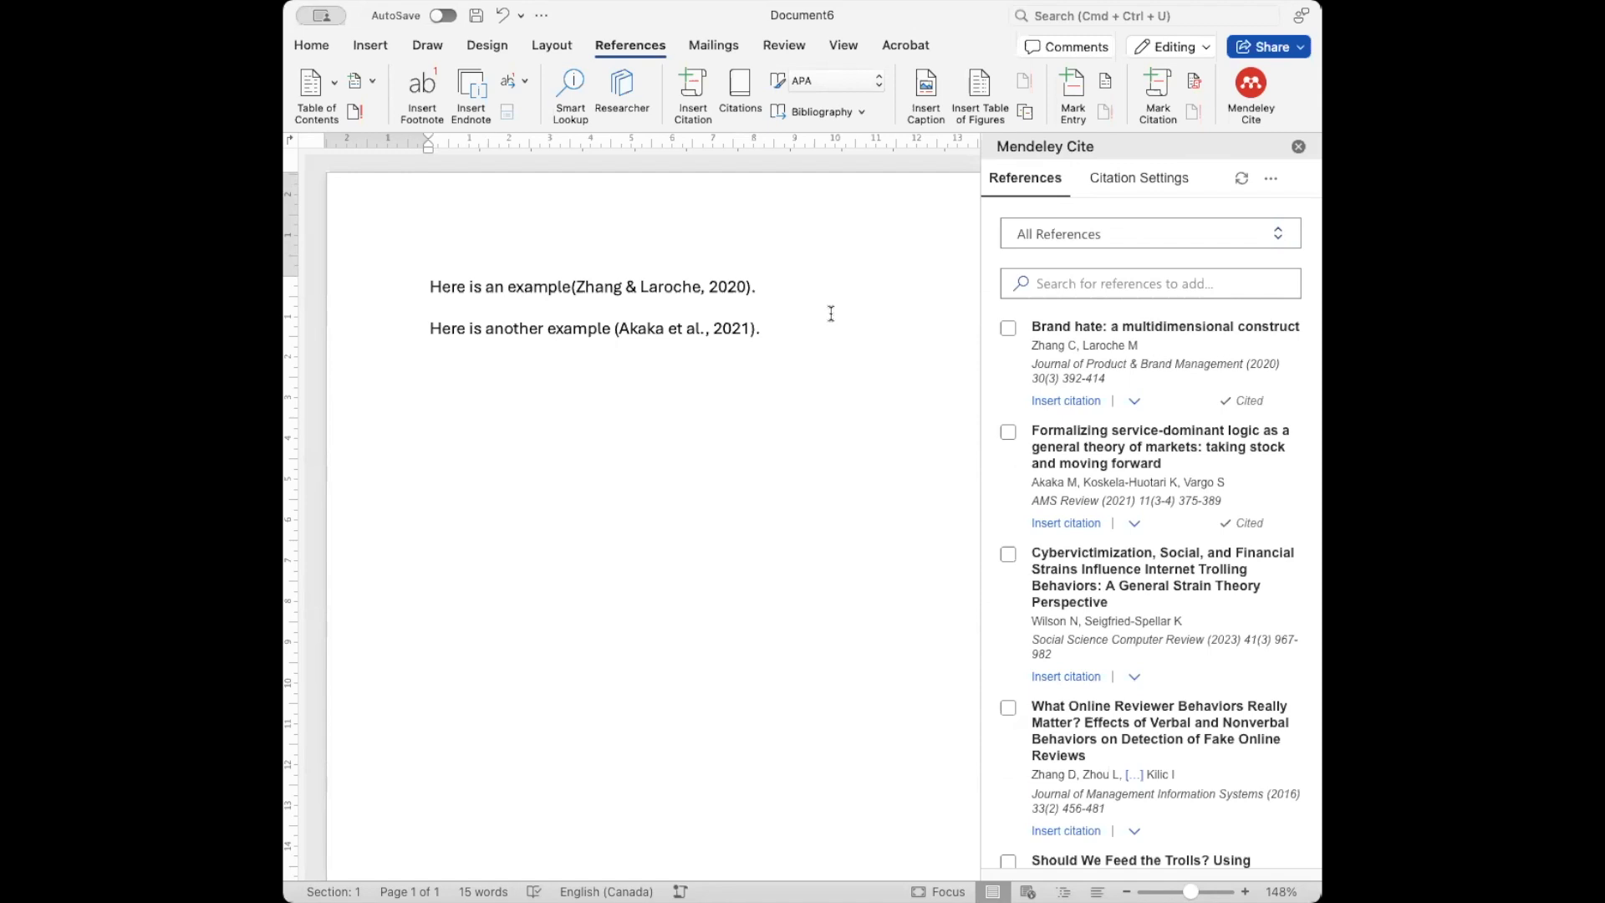
Add the heading "Reference List" below the two example sentences and insert the Mendeley bibliography beneath it.
key("Return")
type("Reference List")
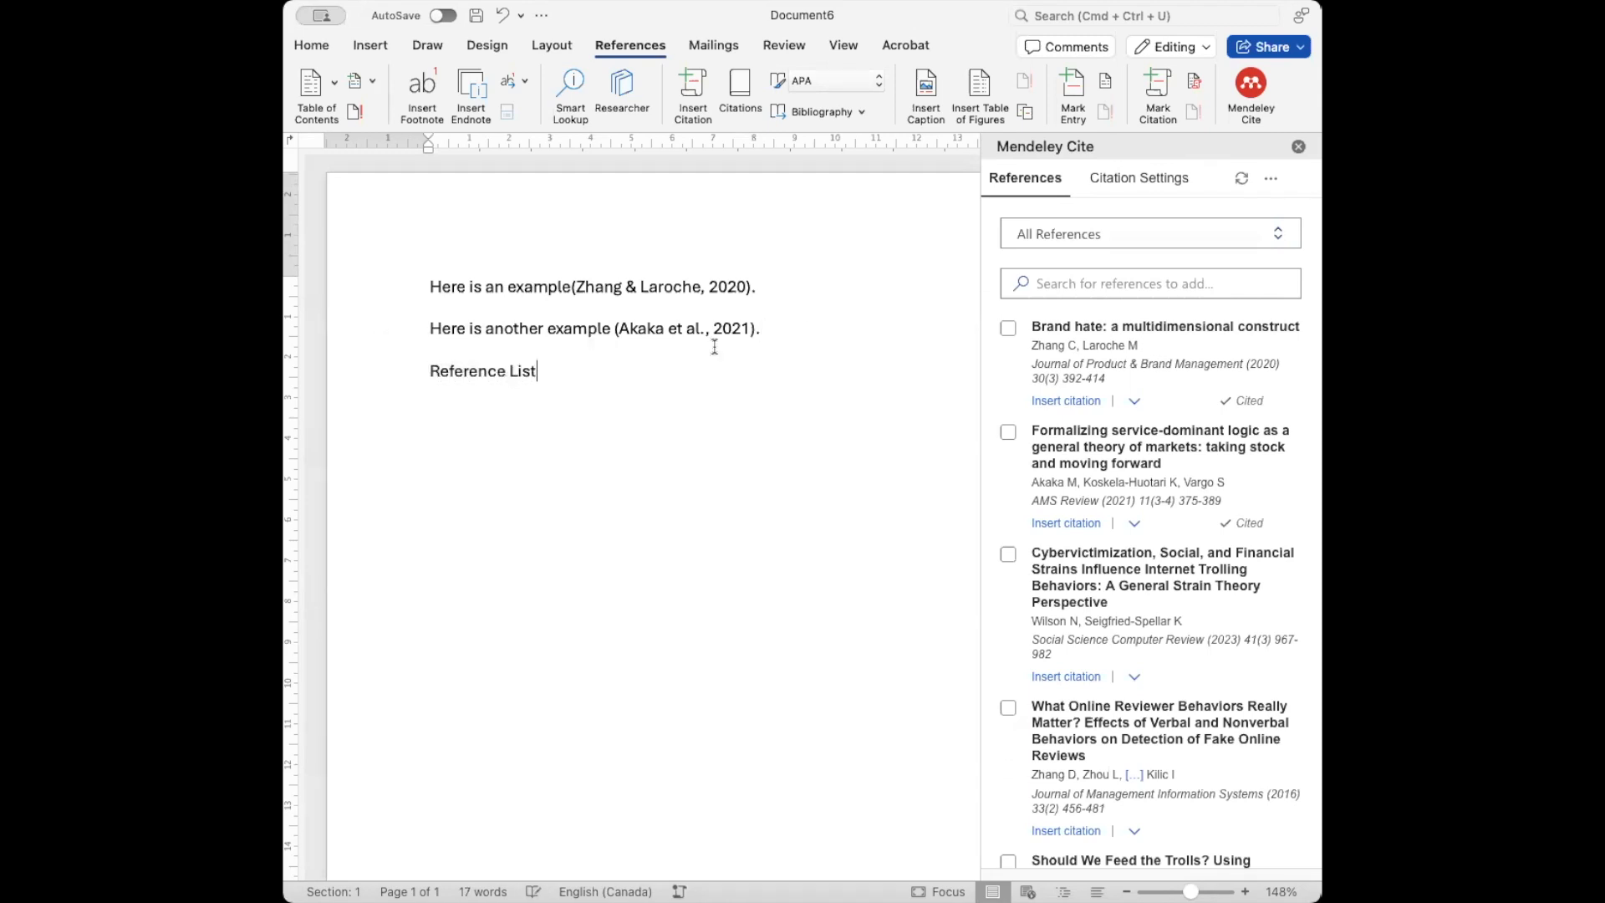
key("Return")
left_click(1271, 180)
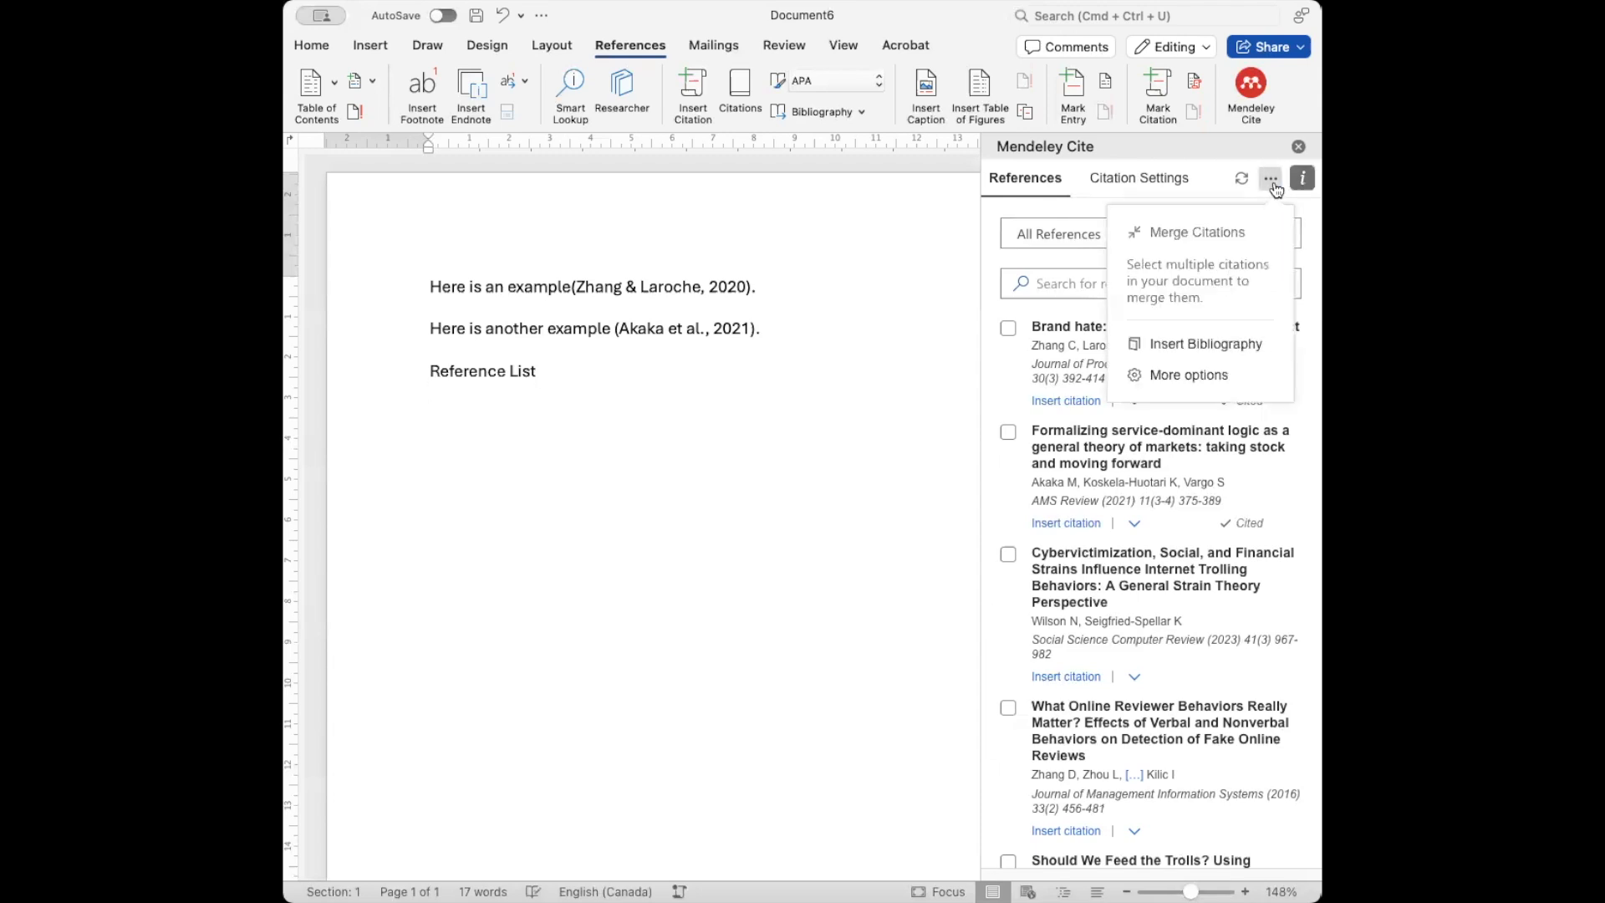
left_click(1190, 344)
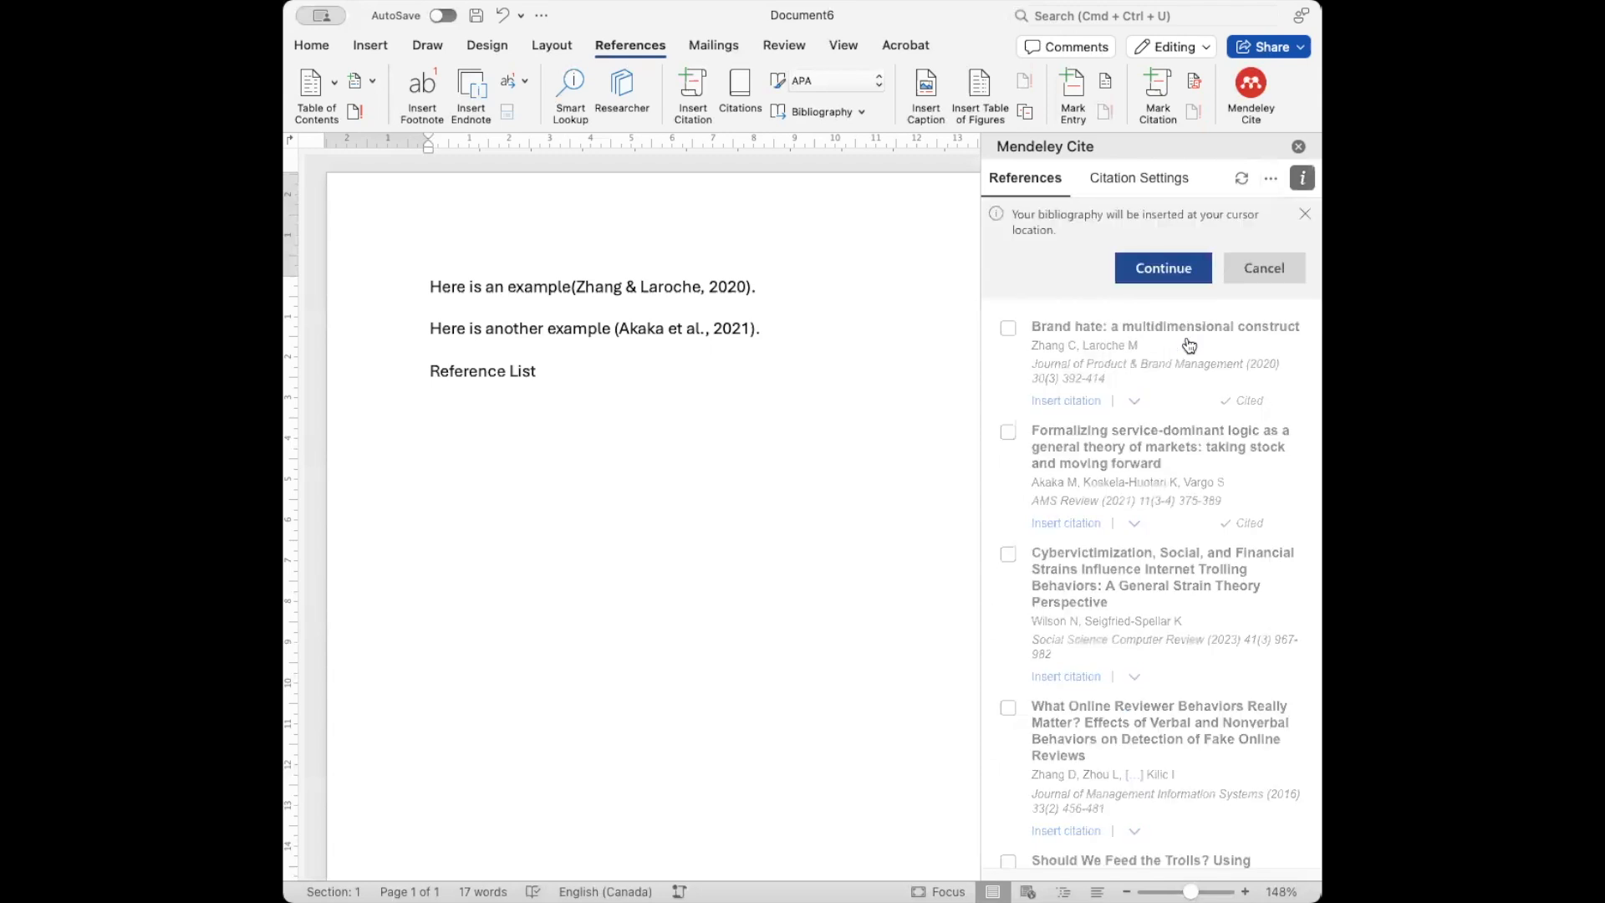
left_click(1163, 269)
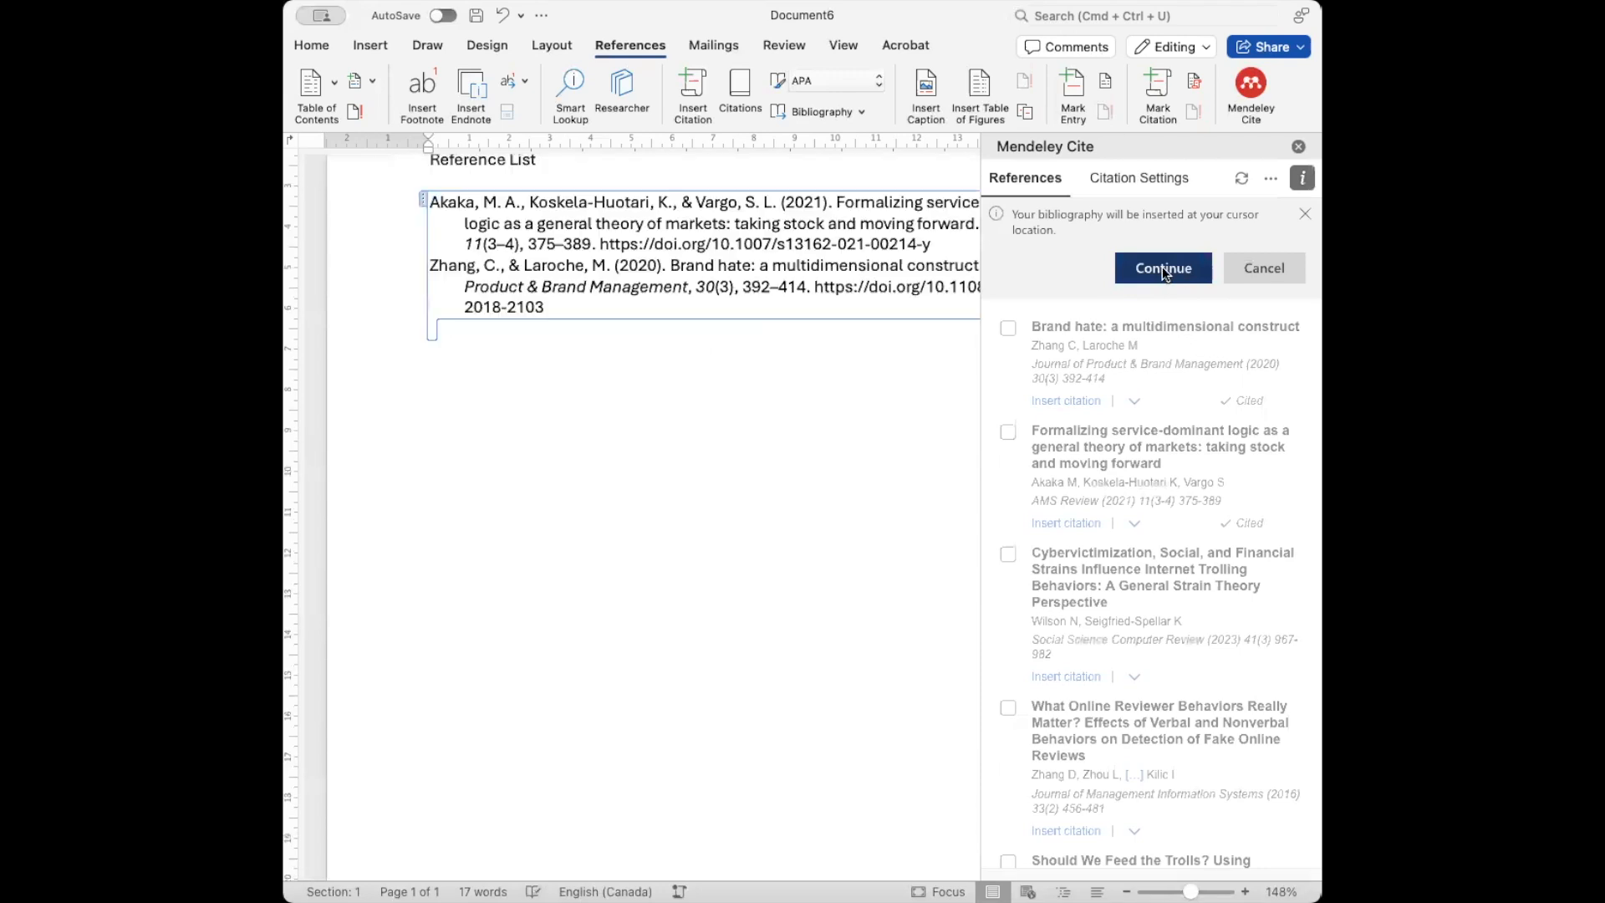
scroll(693, 378, "up", 5)
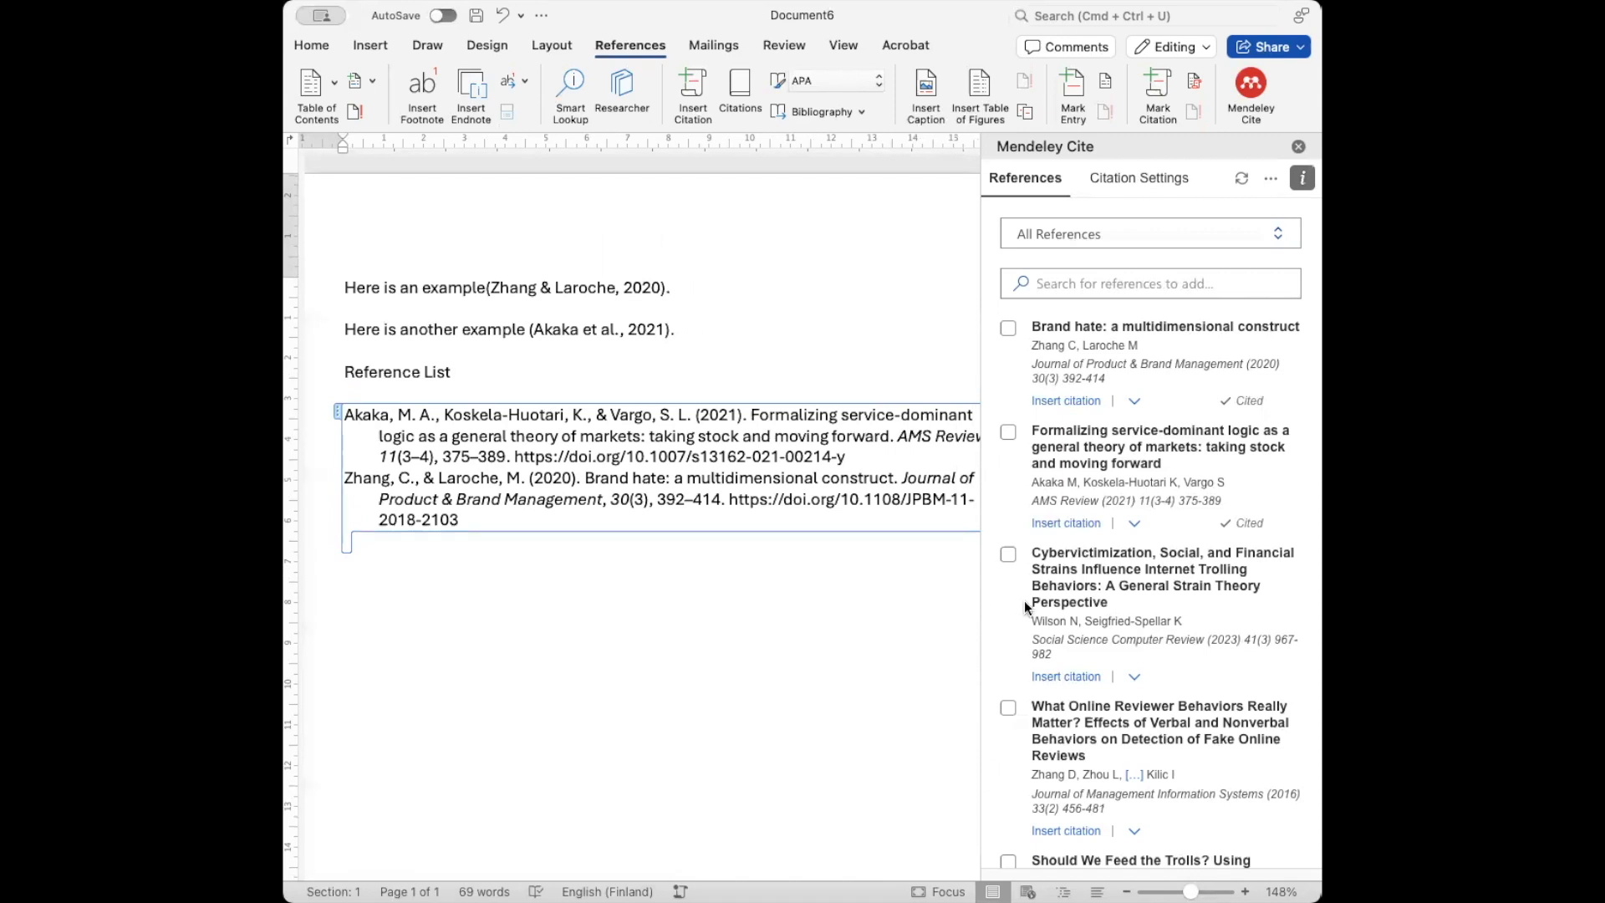
left_click(854, 331)
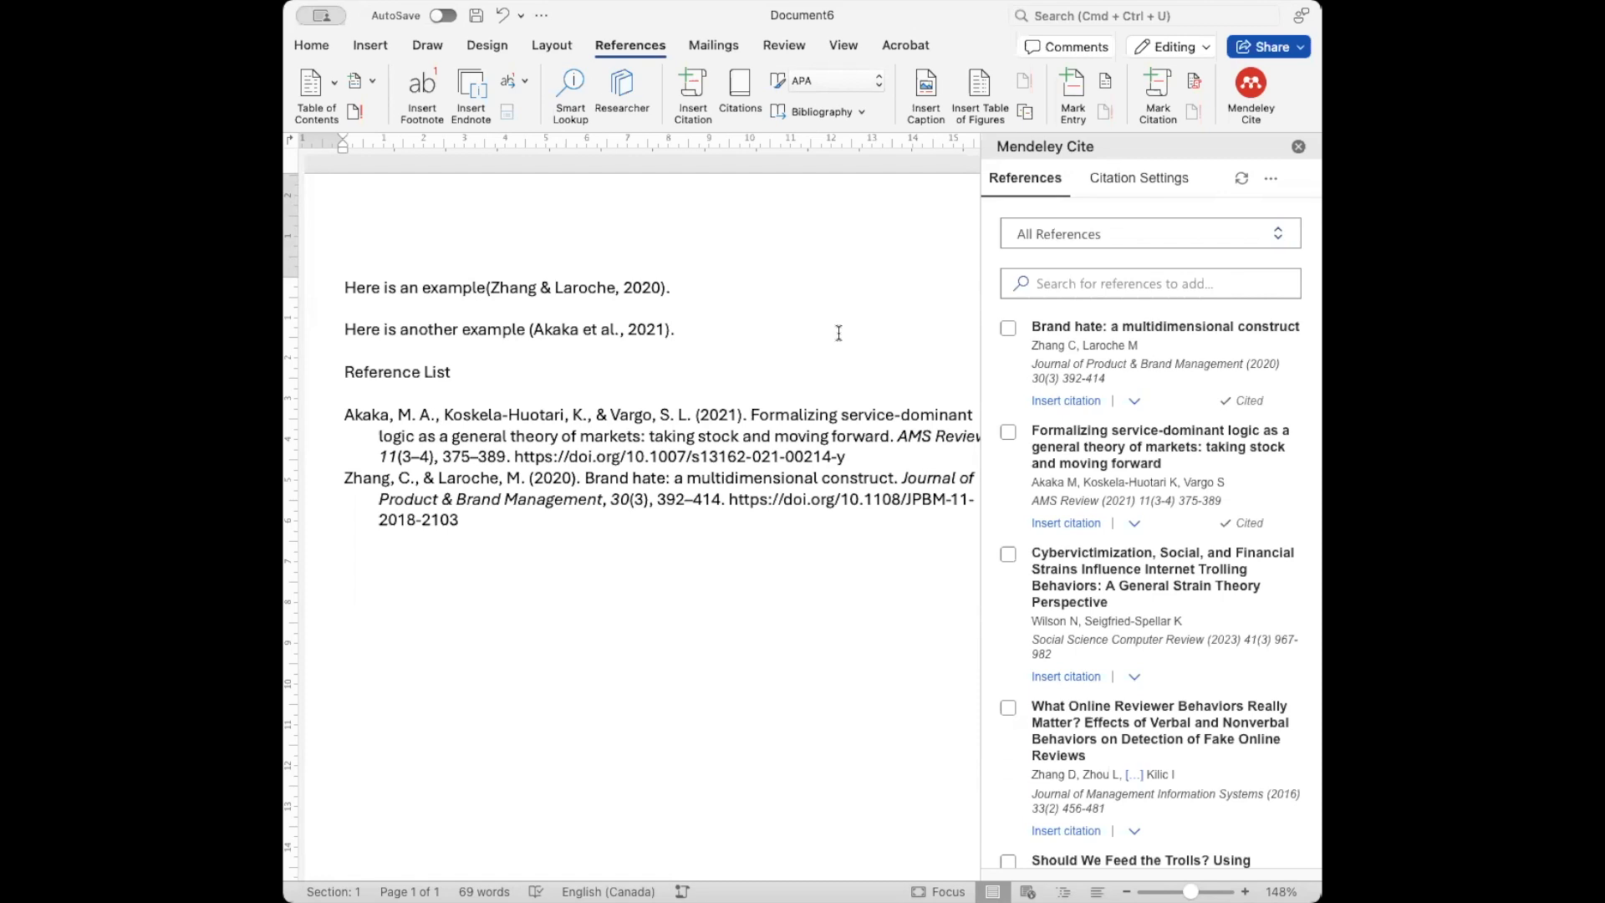
Manually override the citation in the first example sentence so its year reads 2024, and save the change.
left_click(650, 287)
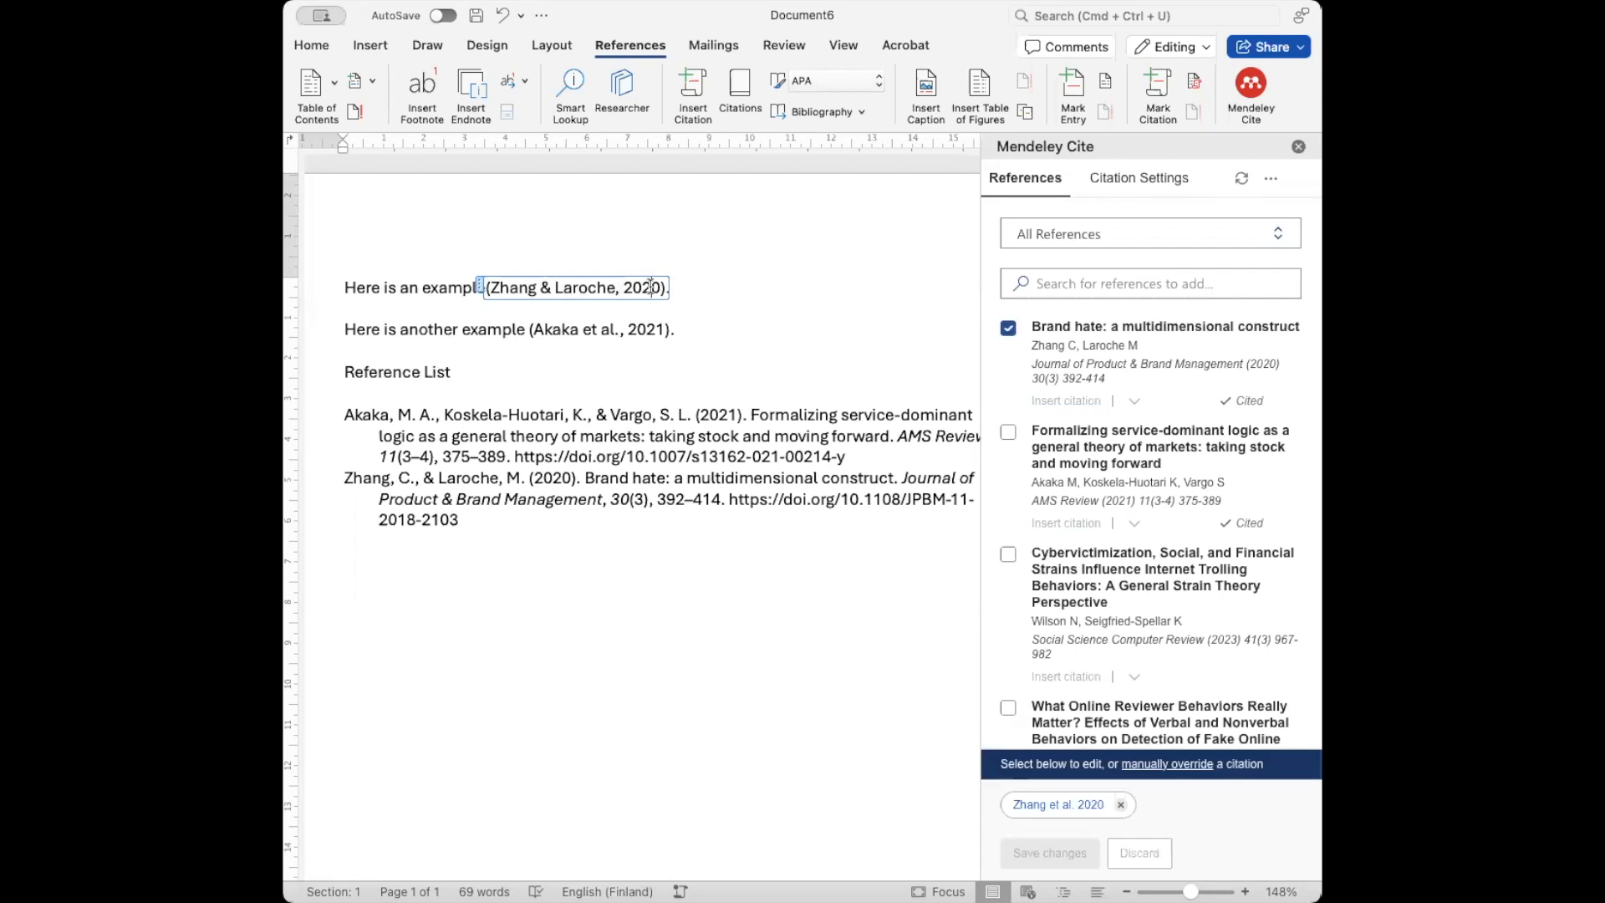
left_click(1165, 766)
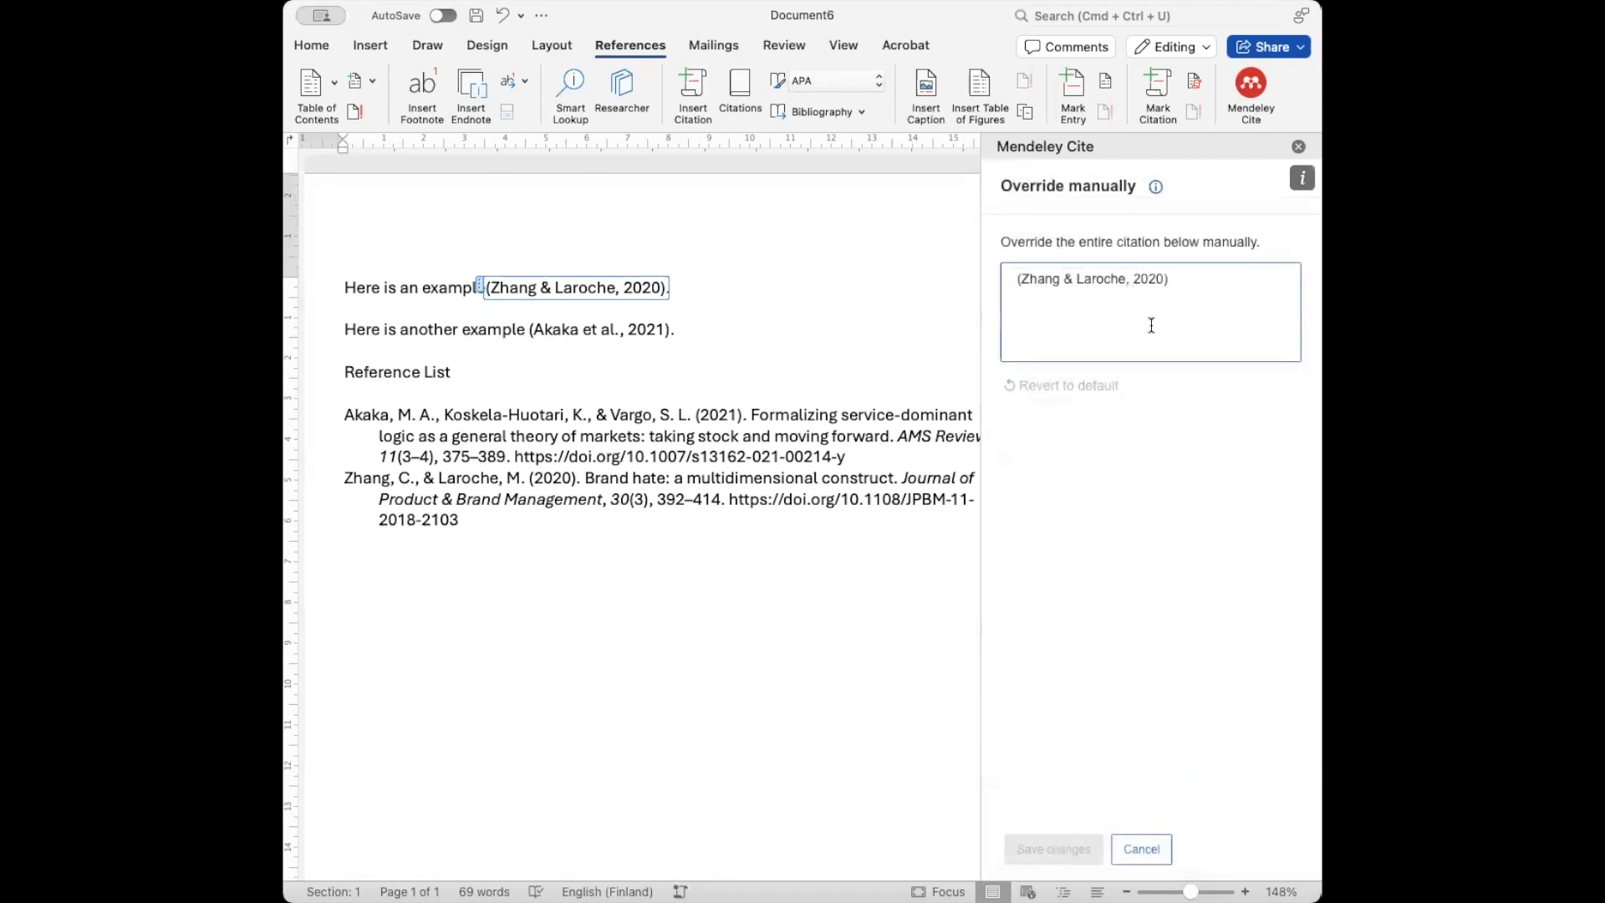
left_click(1163, 280)
key("BackSpace")
type("4")
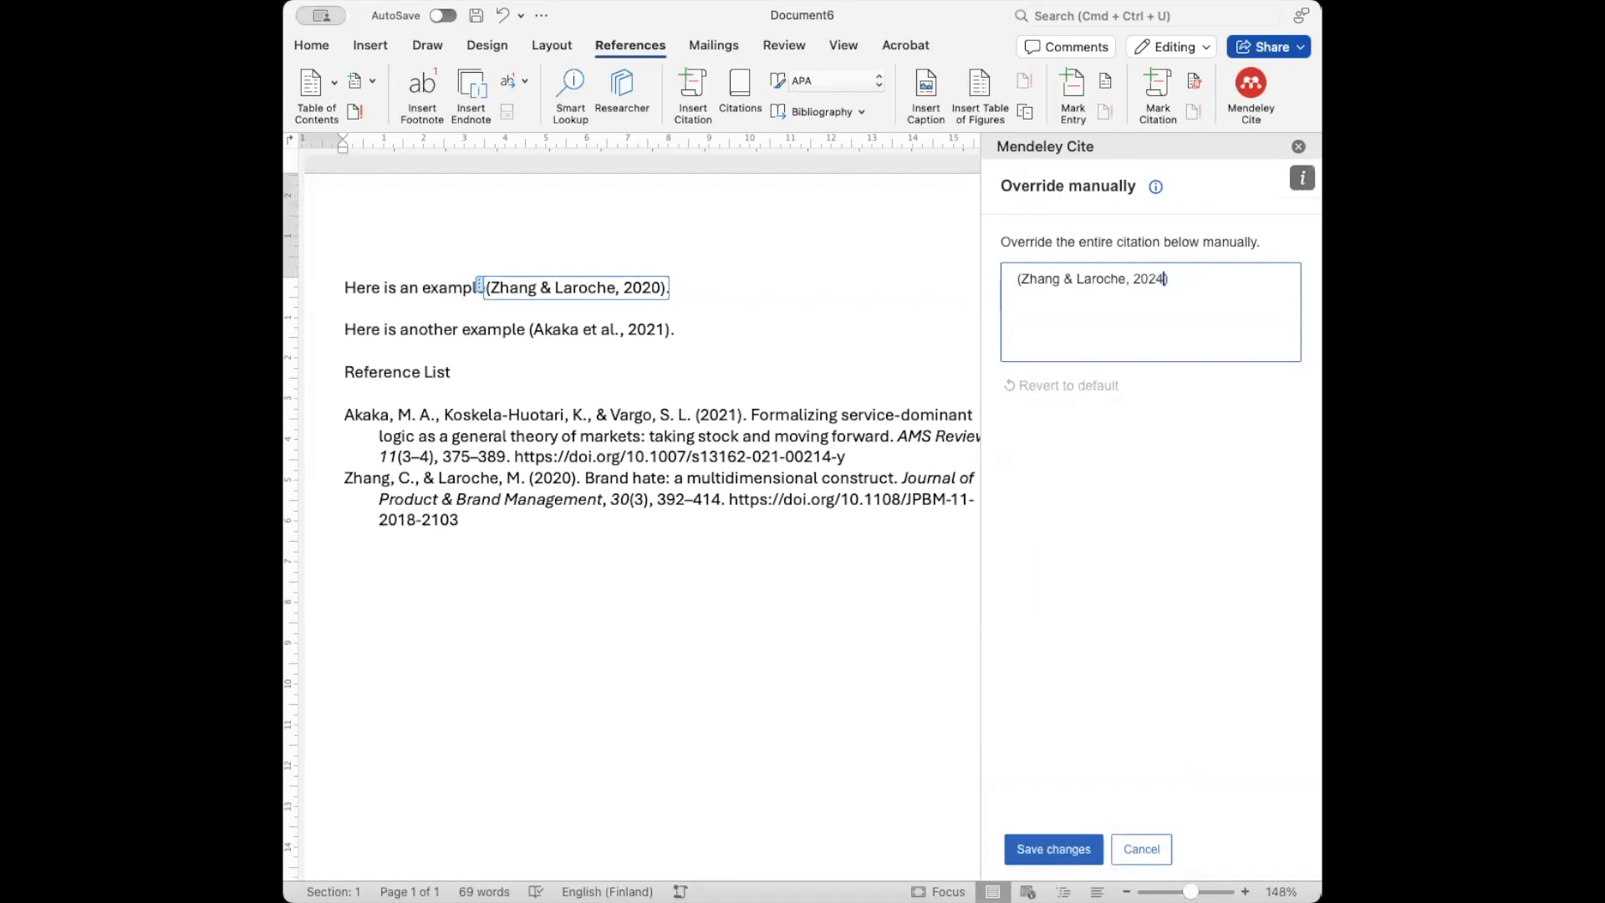
left_click(1053, 849)
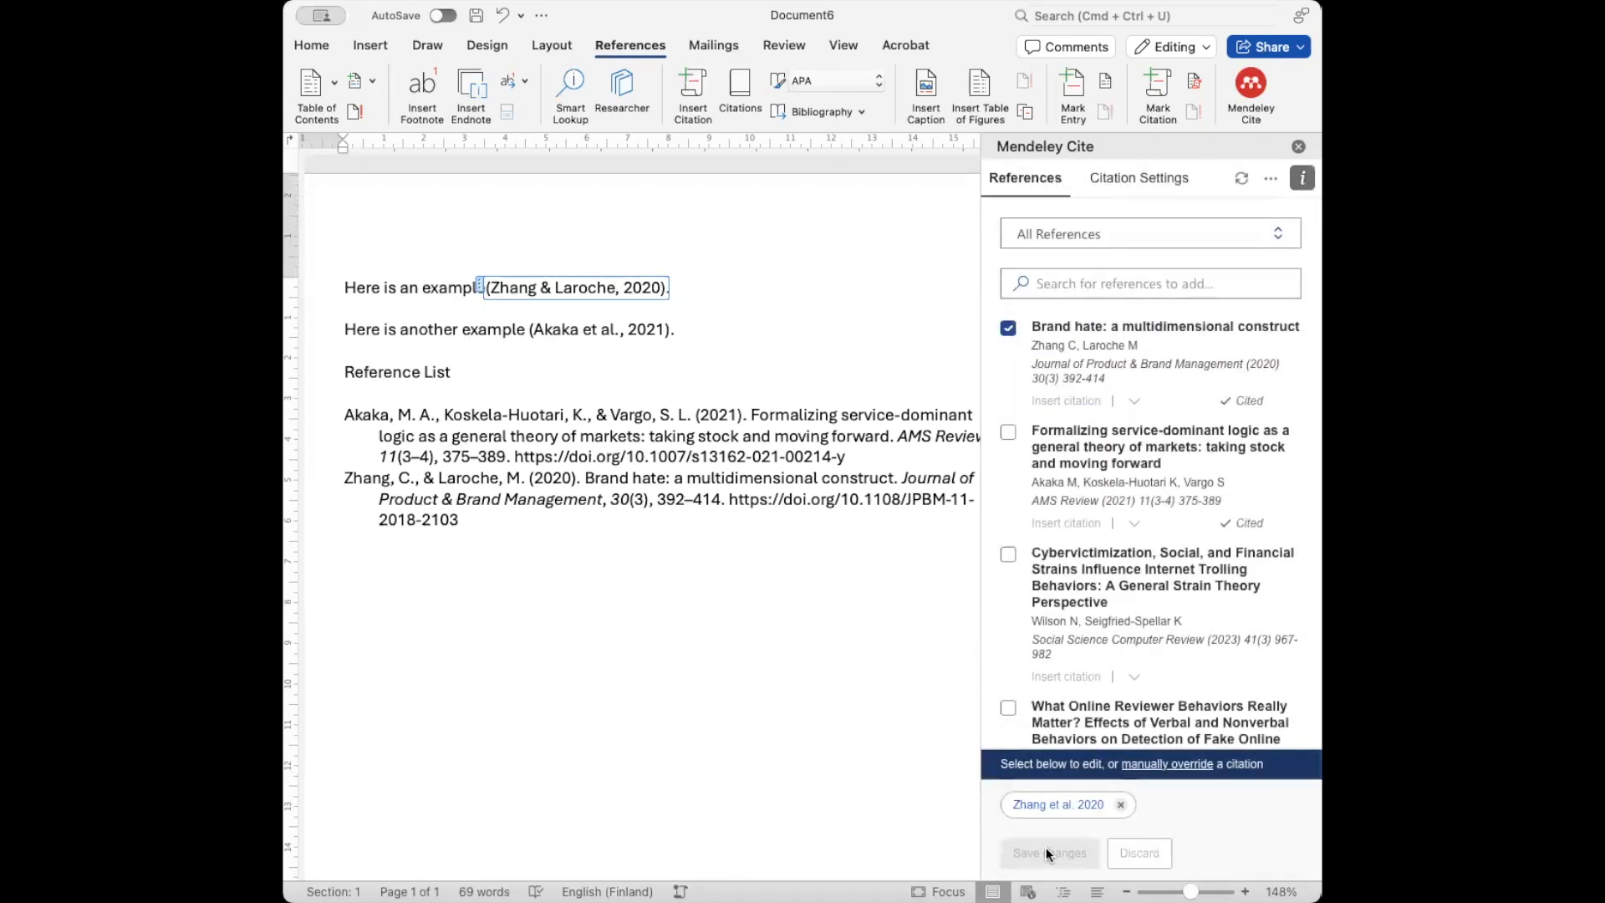